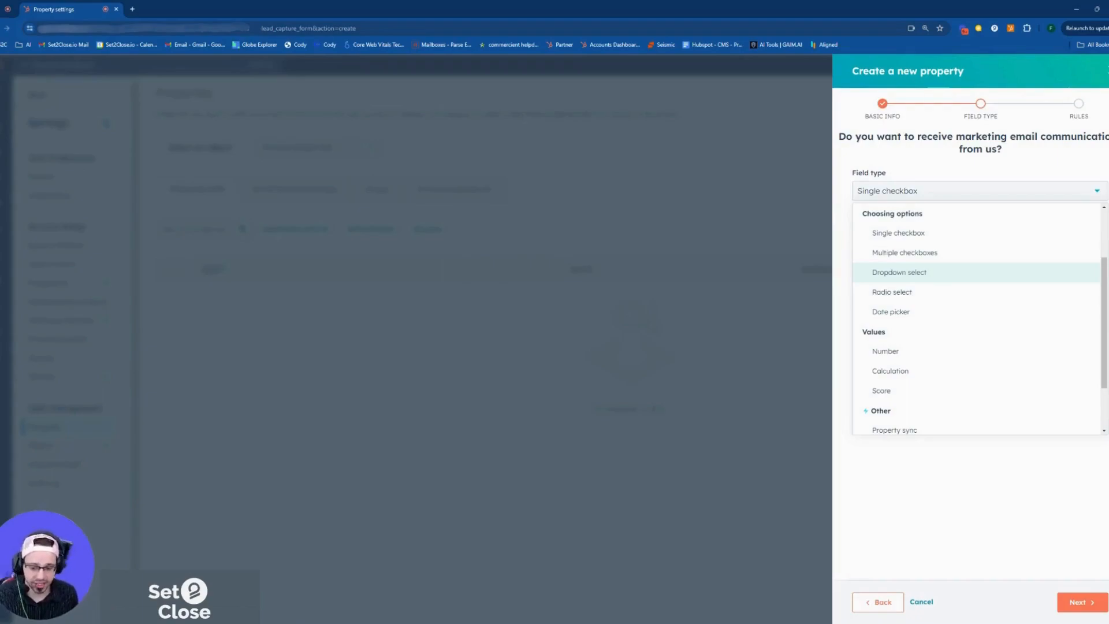
# Step: Set the field type to Dropdown select and add the options cat, dog and fish
pyautogui.click(899, 272)
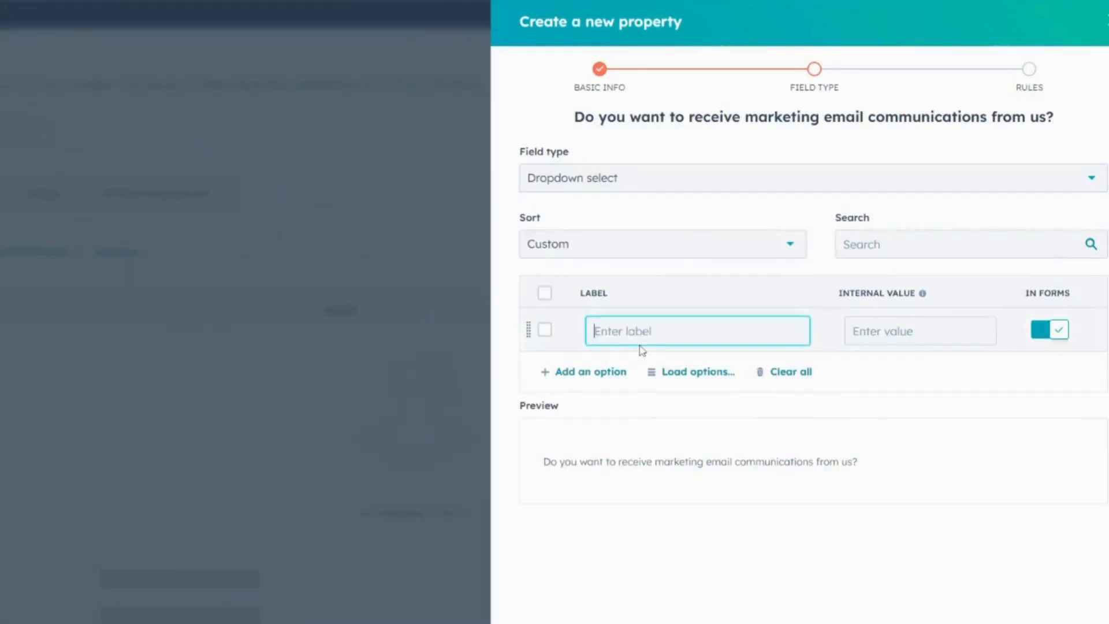
pyautogui.write('cat')
pyautogui.press('Return')
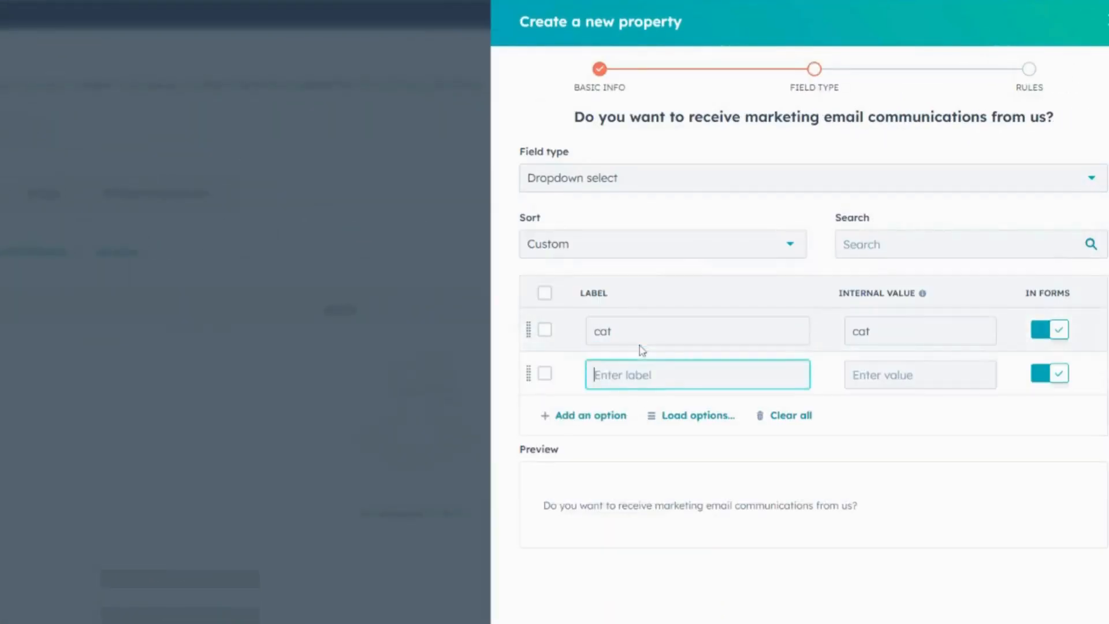
pyautogui.write('dog')
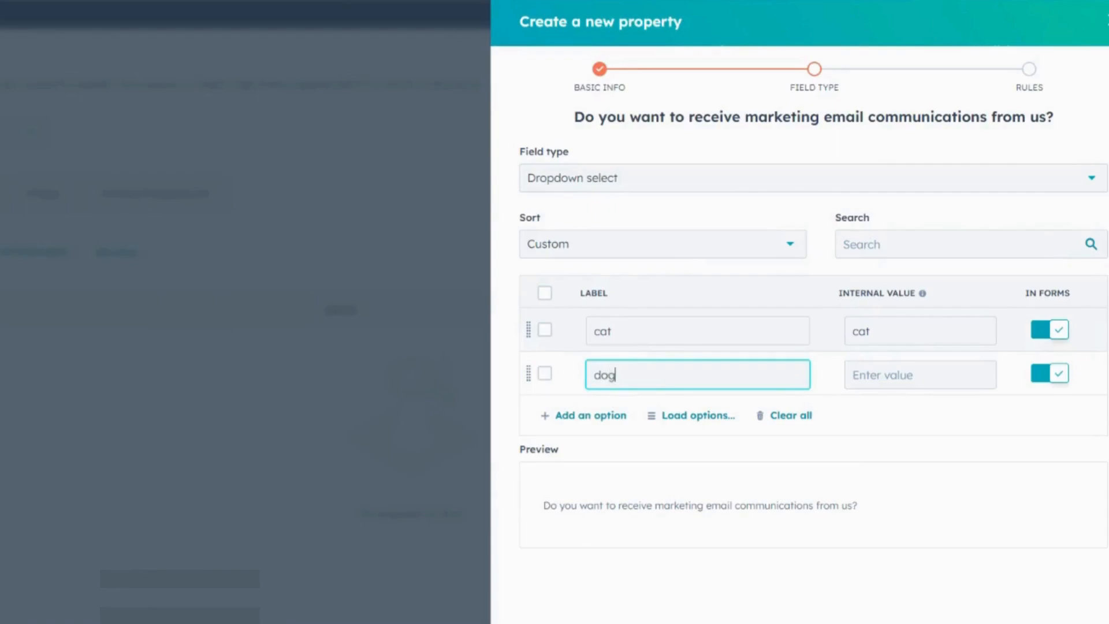
pyautogui.press('Return')
pyautogui.write('fish')
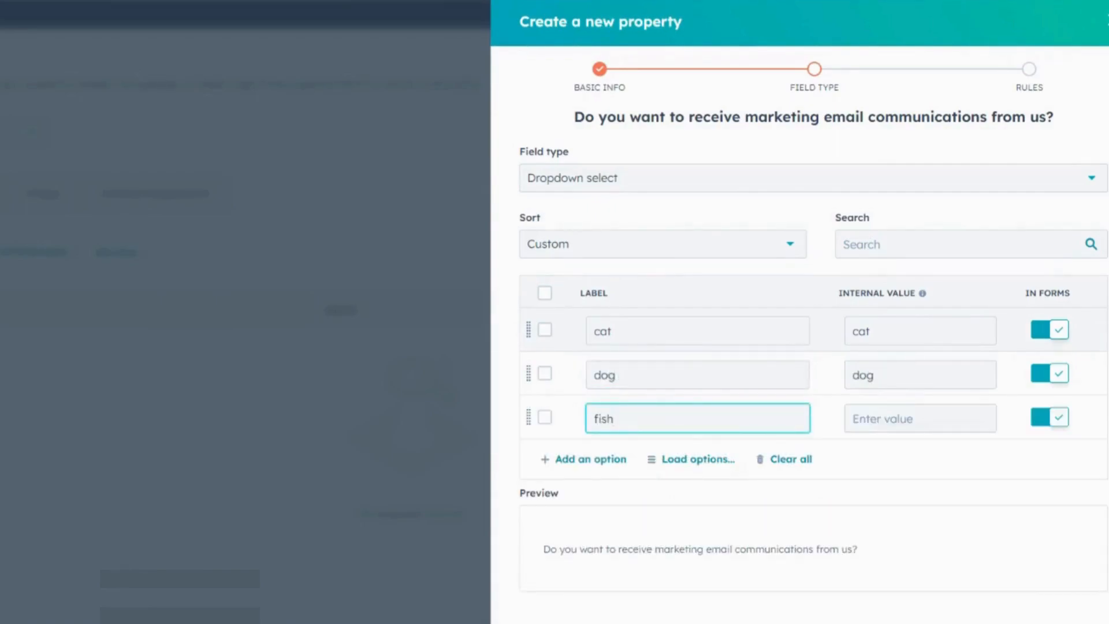
pyautogui.click(516, 211)
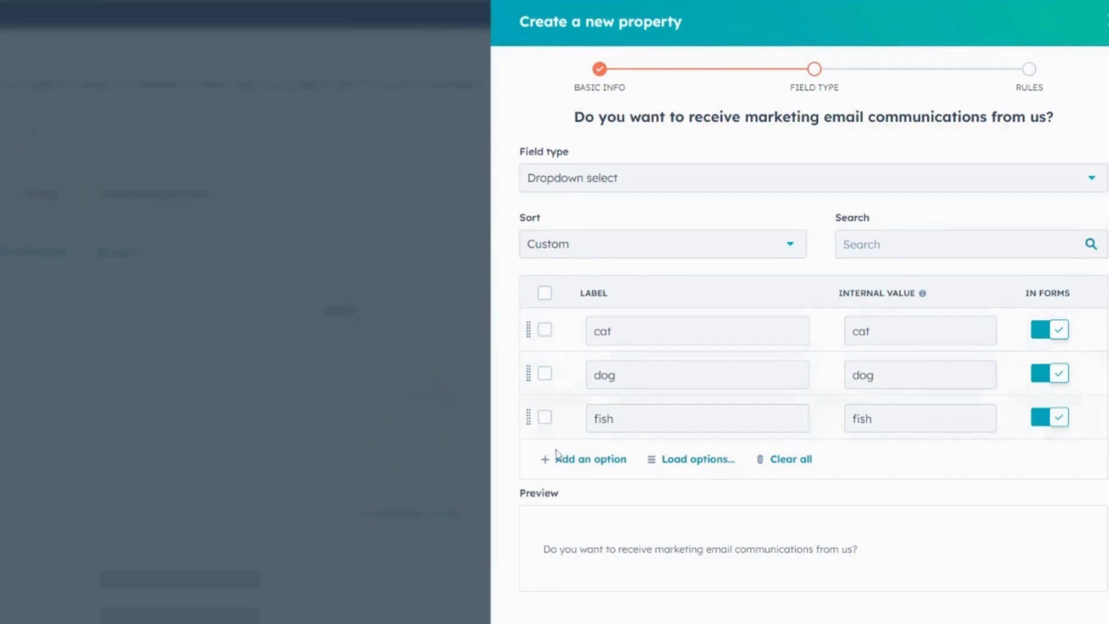
# Step: Try selecting the cat, dog and fish rows in the options table, keeping only fish selected
pyautogui.click(545, 330)
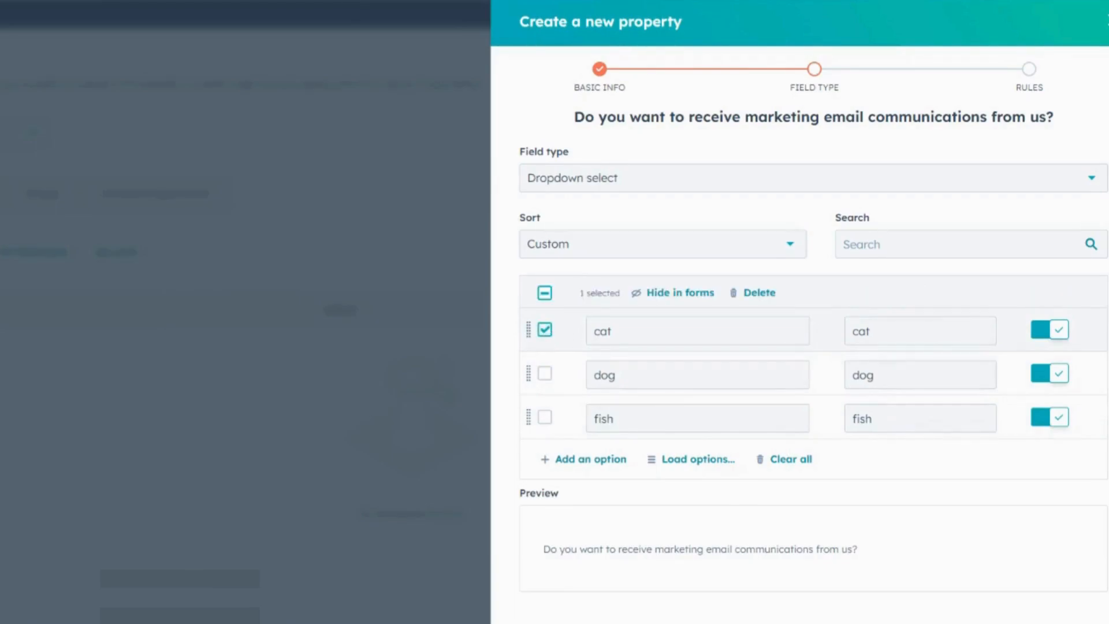
pyautogui.click(546, 374)
pyautogui.click(547, 334)
pyautogui.click(545, 416)
pyautogui.click(545, 374)
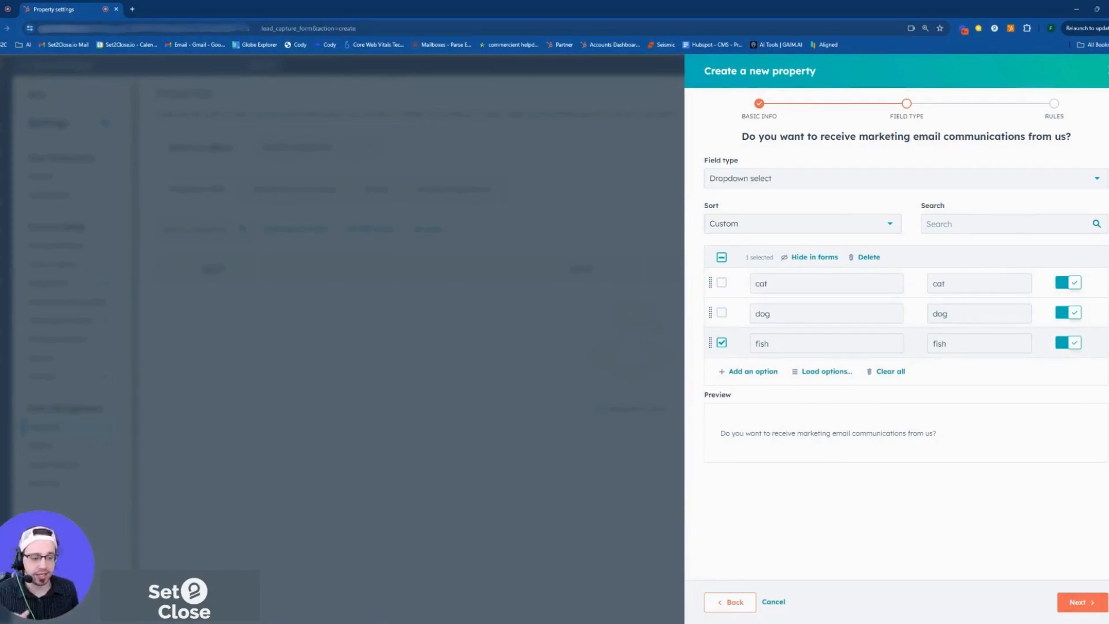
# Step: Check the Group setting in the property's basic info and return to the field type settings
pyautogui.click(732, 601)
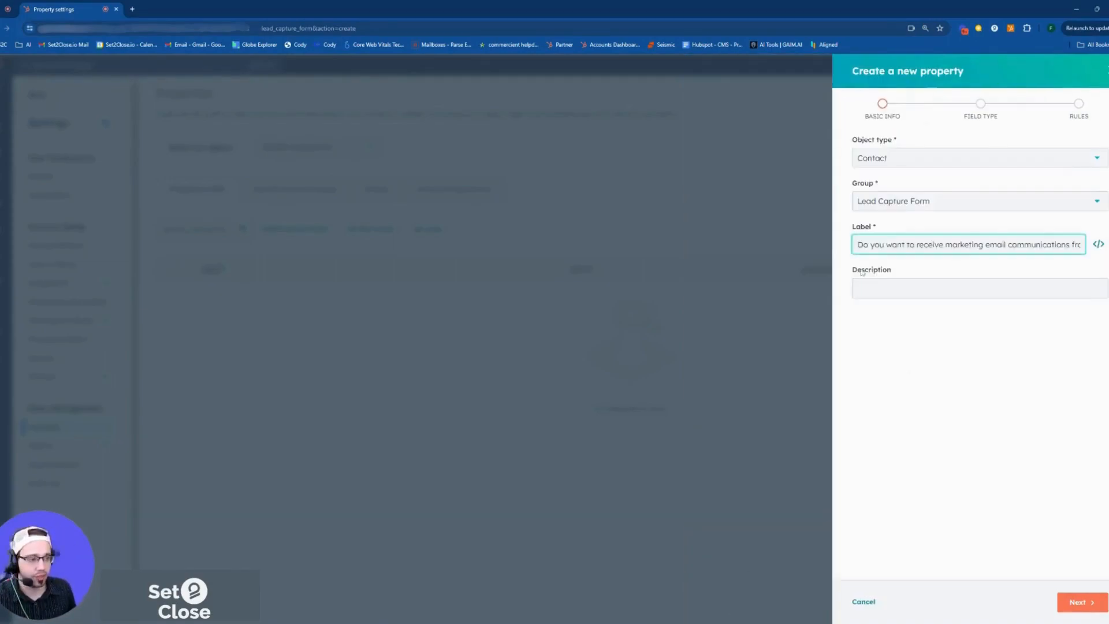
pyautogui.click(904, 200)
pyautogui.click(898, 275)
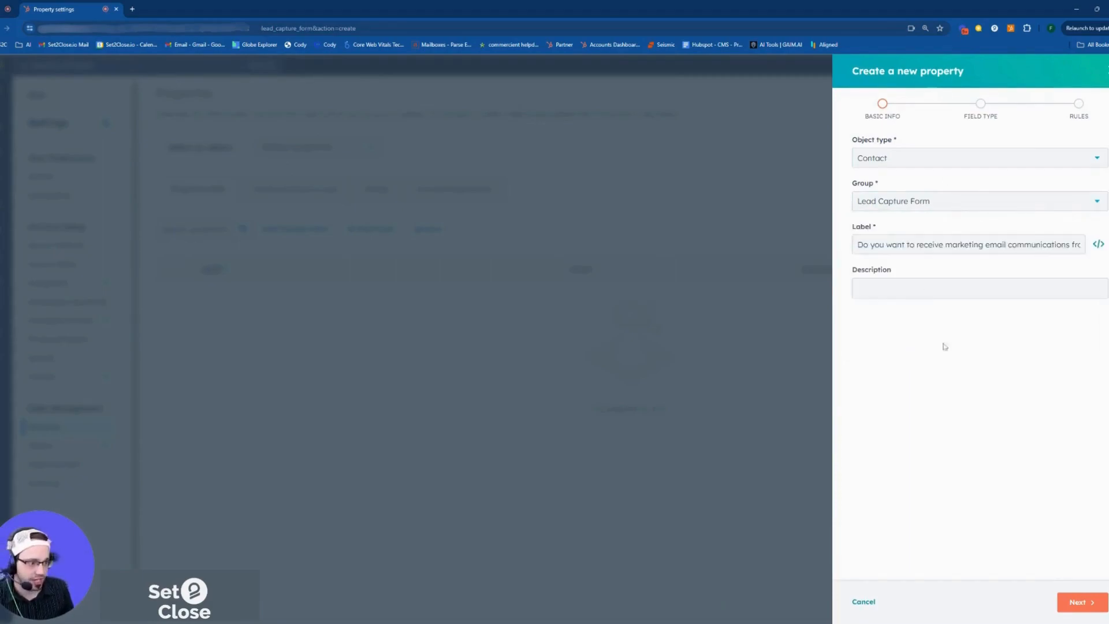
pyautogui.click(1058, 609)
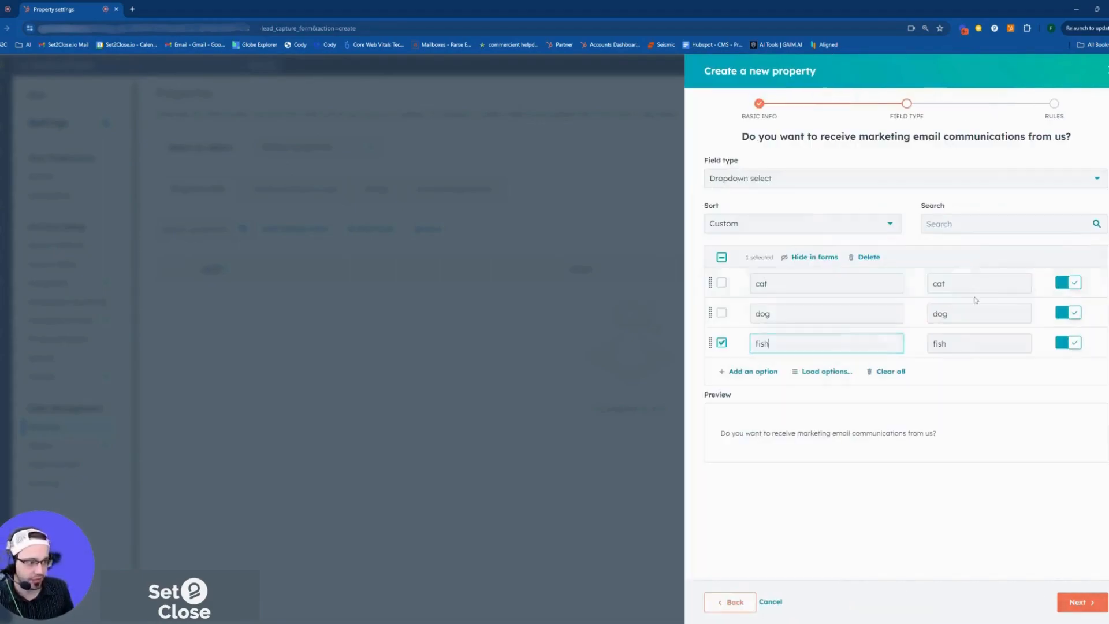
# Step: Switch the field type to Multiple checkboxes and back to Dropdown select
pyautogui.click(864, 178)
pyautogui.scroll(2, 780, 246)
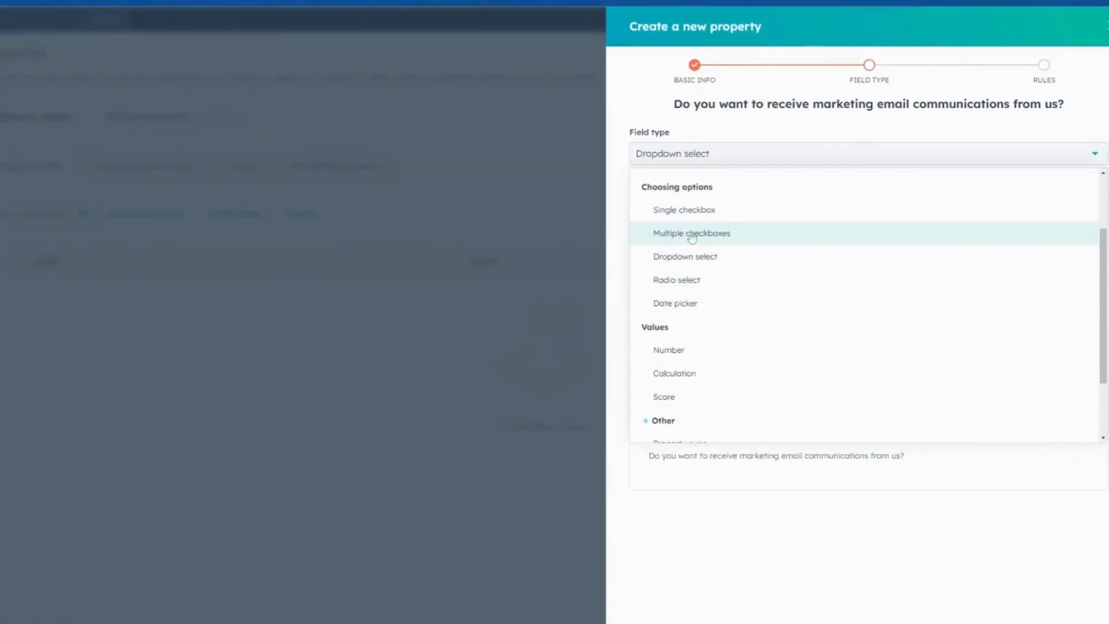
pyautogui.click(692, 237)
pyautogui.click(674, 158)
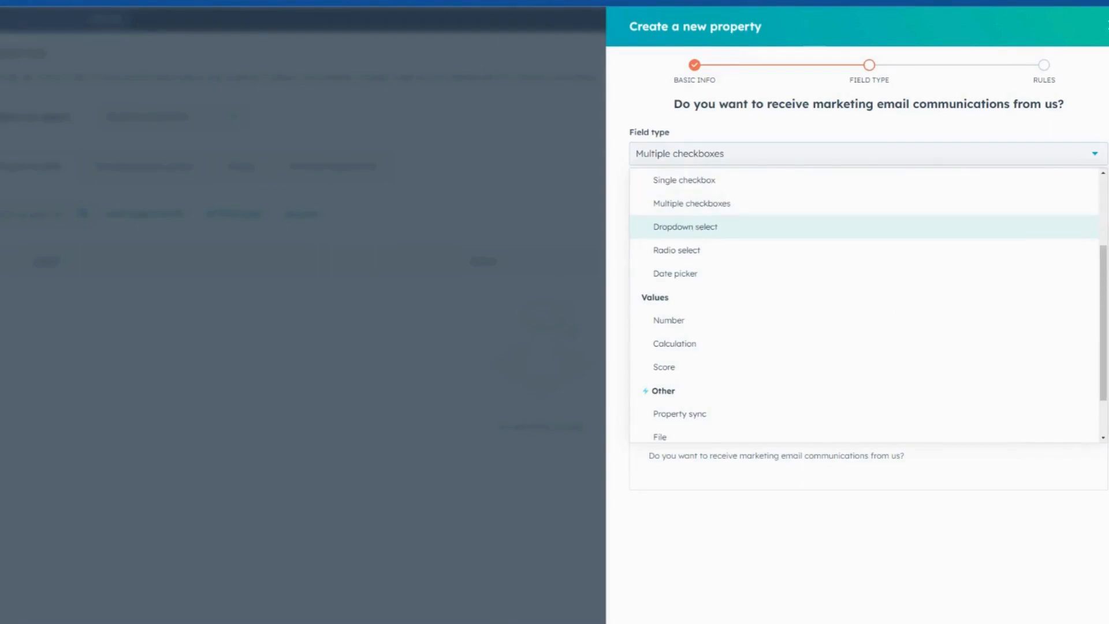
pyautogui.click(691, 207)
pyautogui.click(721, 151)
pyautogui.click(706, 228)
pyautogui.click(719, 165)
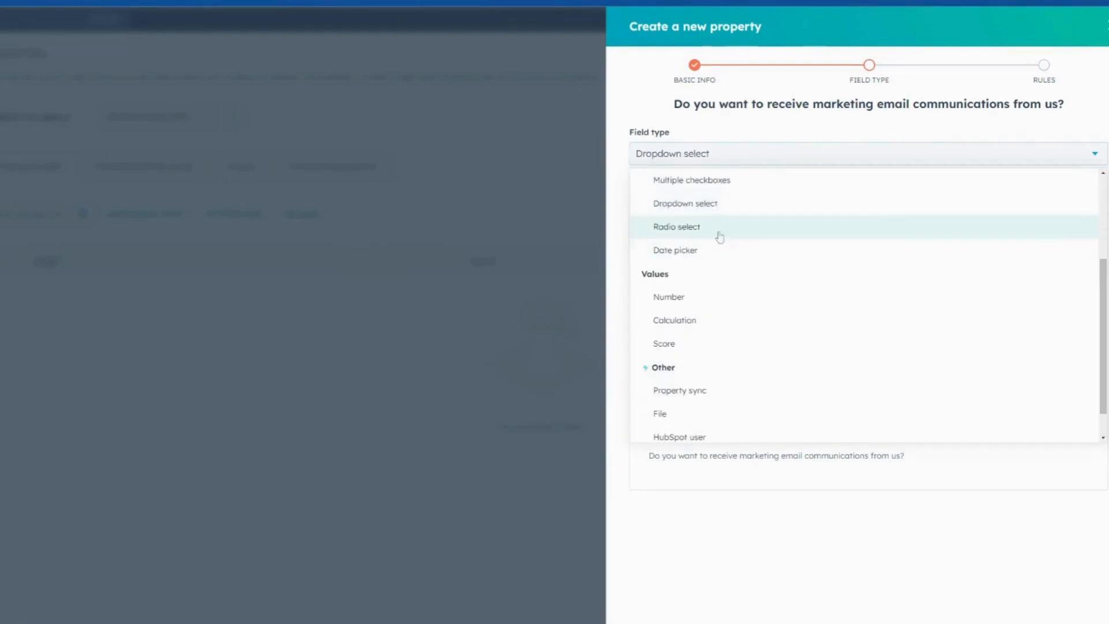
pyautogui.click(757, 522)
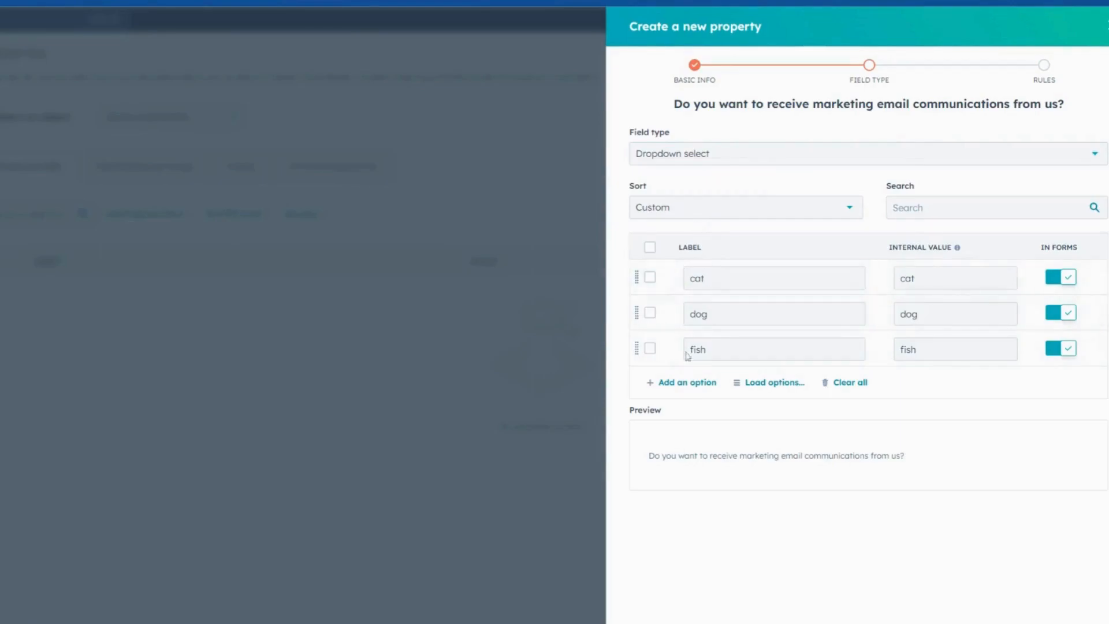
# Step: Change the property's field type to Multiple checkboxes
pyautogui.click(722, 156)
pyautogui.scroll(2, 754, 208)
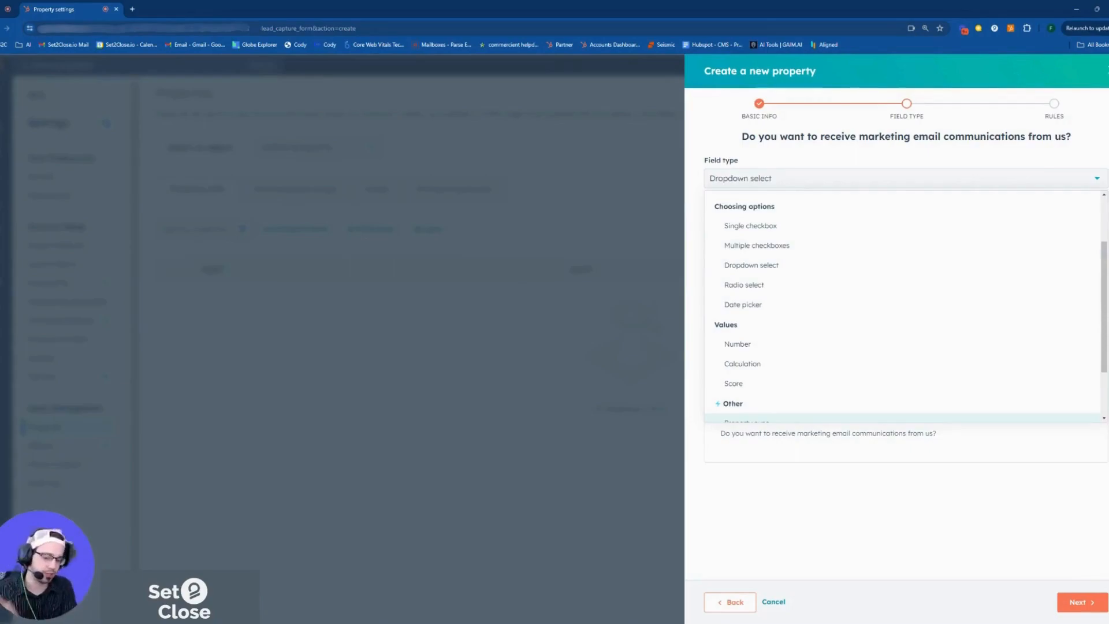
pyautogui.click(908, 166)
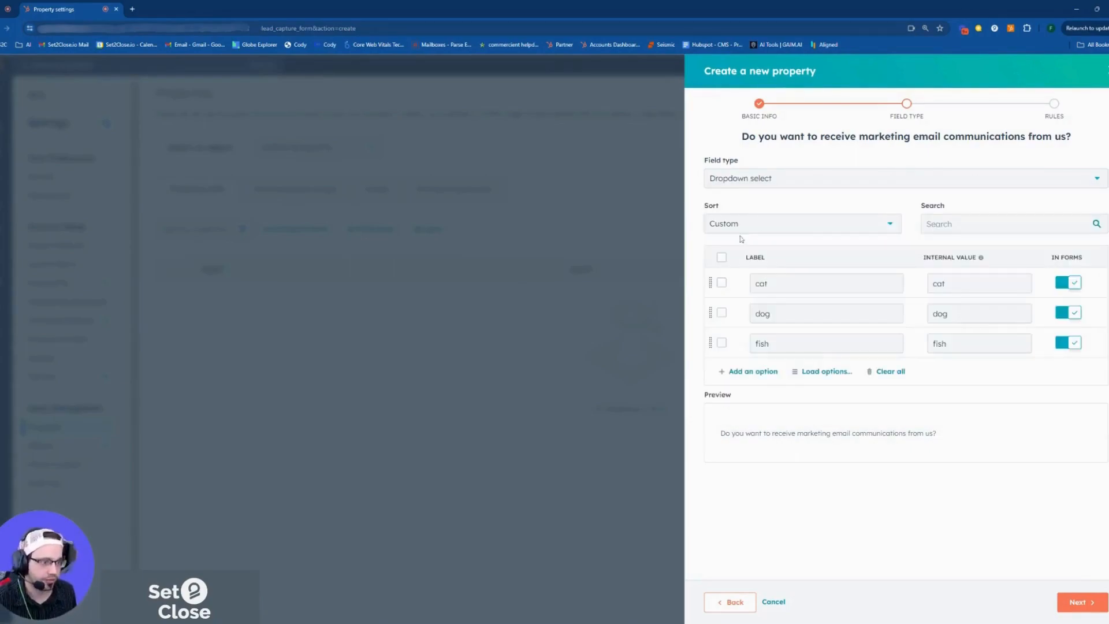
pyautogui.click(748, 179)
pyautogui.click(765, 201)
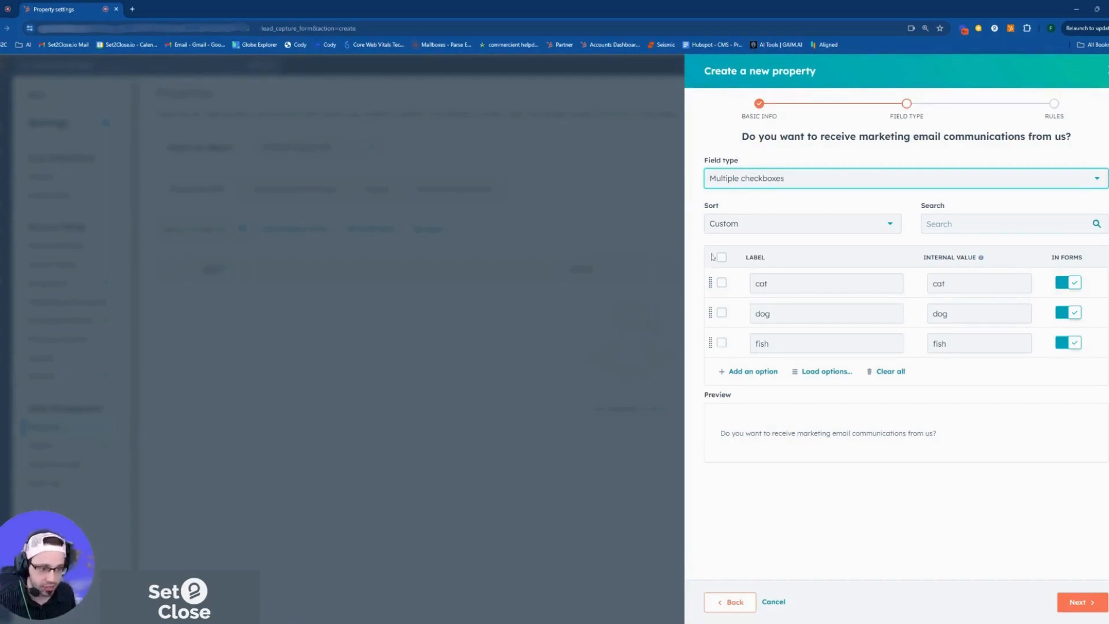
# Step: Try selecting the cat and dog rows in the options table, then clear the selection
pyautogui.click(721, 282)
pyautogui.click(721, 312)
pyautogui.click(722, 283)
pyautogui.click(721, 313)
# Step: Tick cat, dog and fish together in the field preview
pyautogui.click(743, 434)
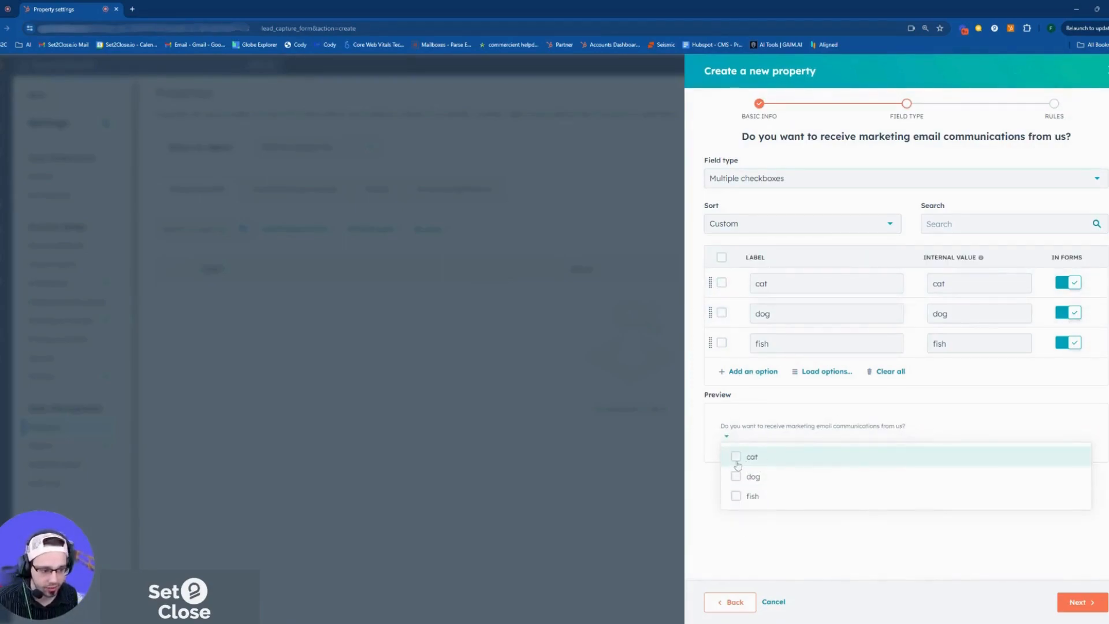
pyautogui.click(736, 459)
pyautogui.click(736, 480)
pyautogui.click(736, 501)
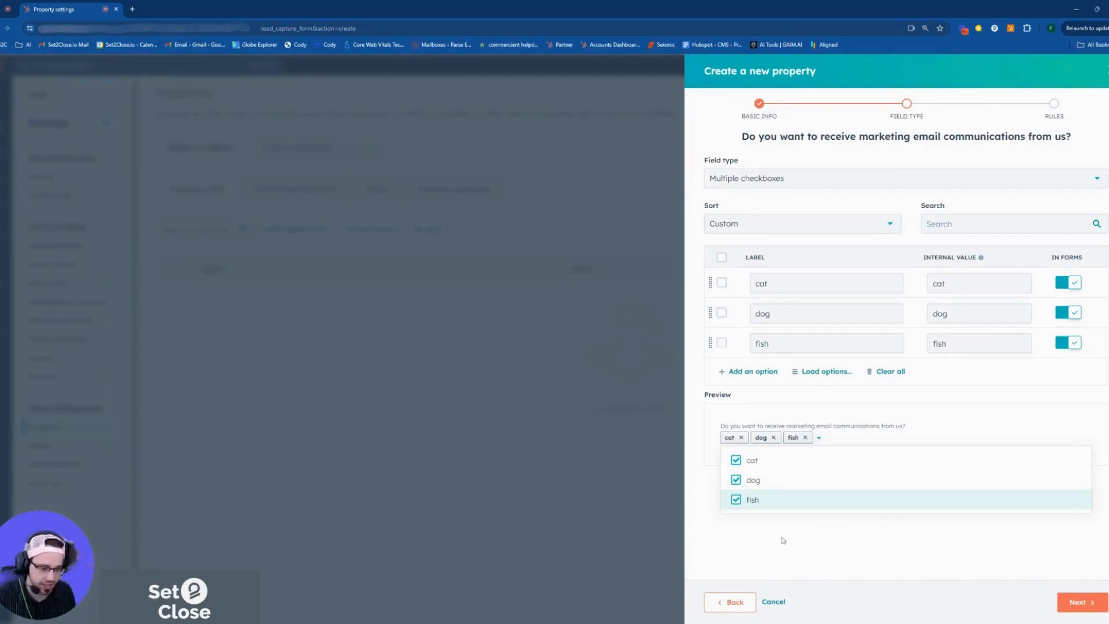
# Step: Set the field type to Dropdown select and choose cat in the field preview
pyautogui.click(817, 182)
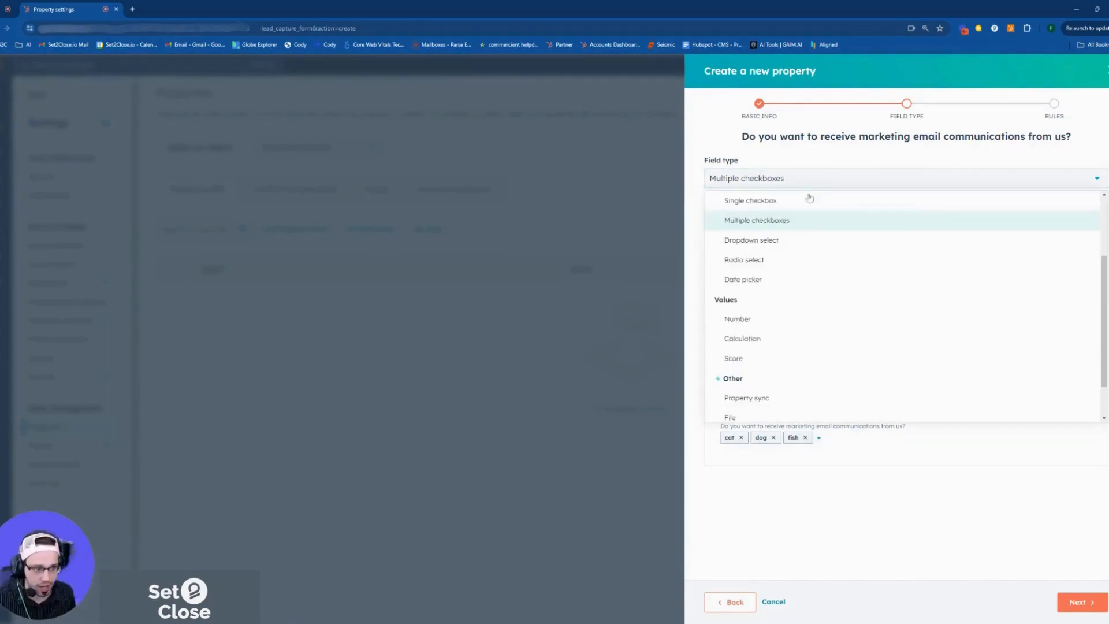
pyautogui.click(796, 239)
pyautogui.click(767, 444)
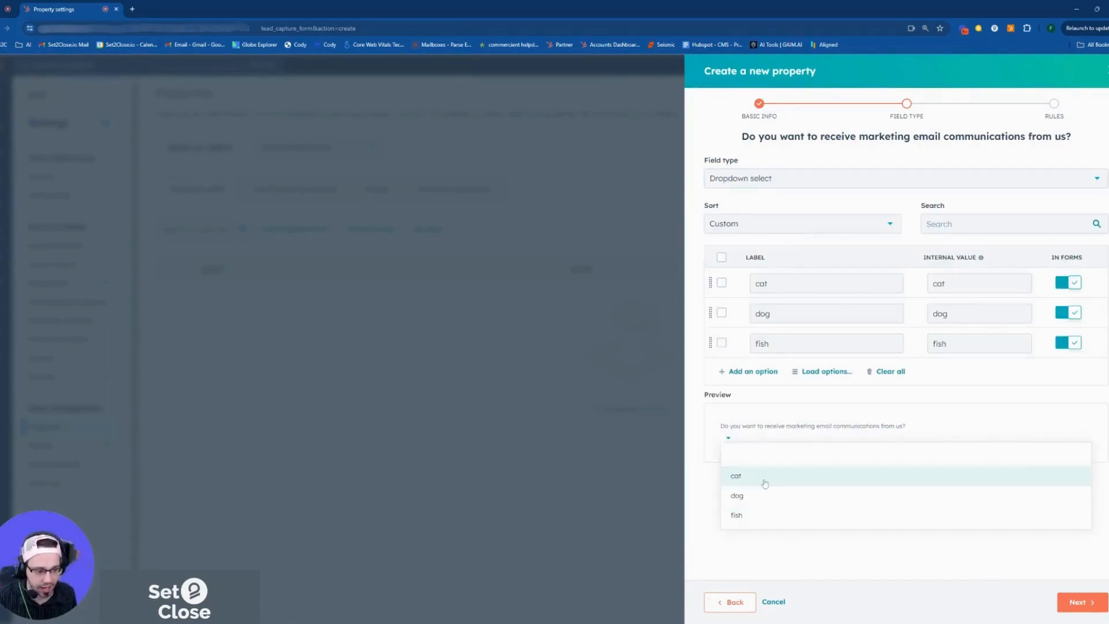
pyautogui.click(806, 494)
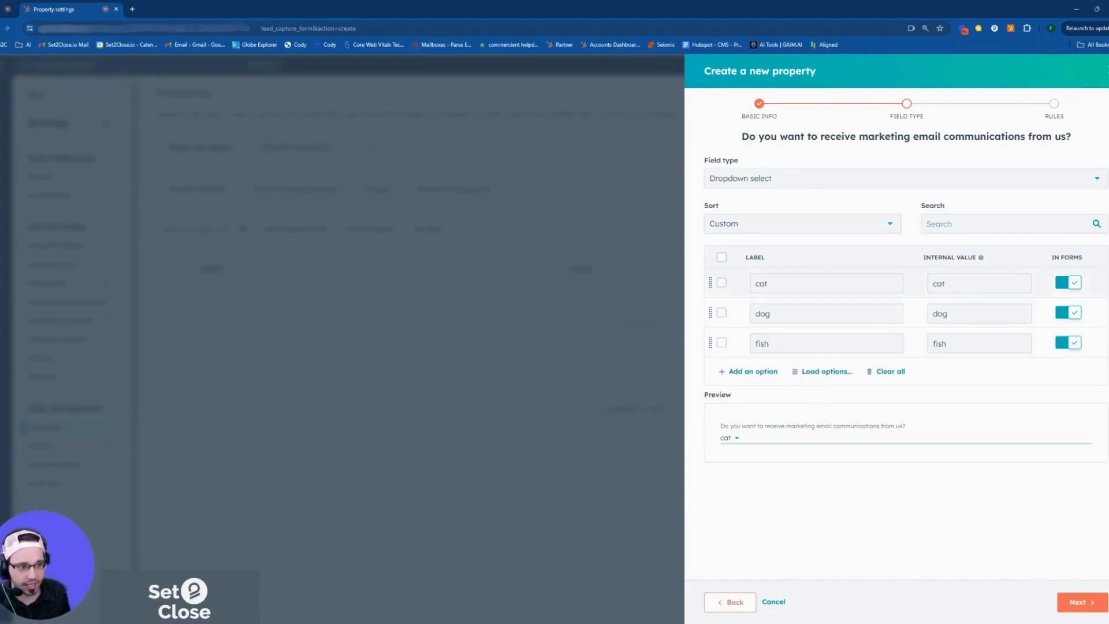
# Step: Load the preset Timezone options into the dropdown's option list
pyautogui.click(822, 371)
pyautogui.click(773, 294)
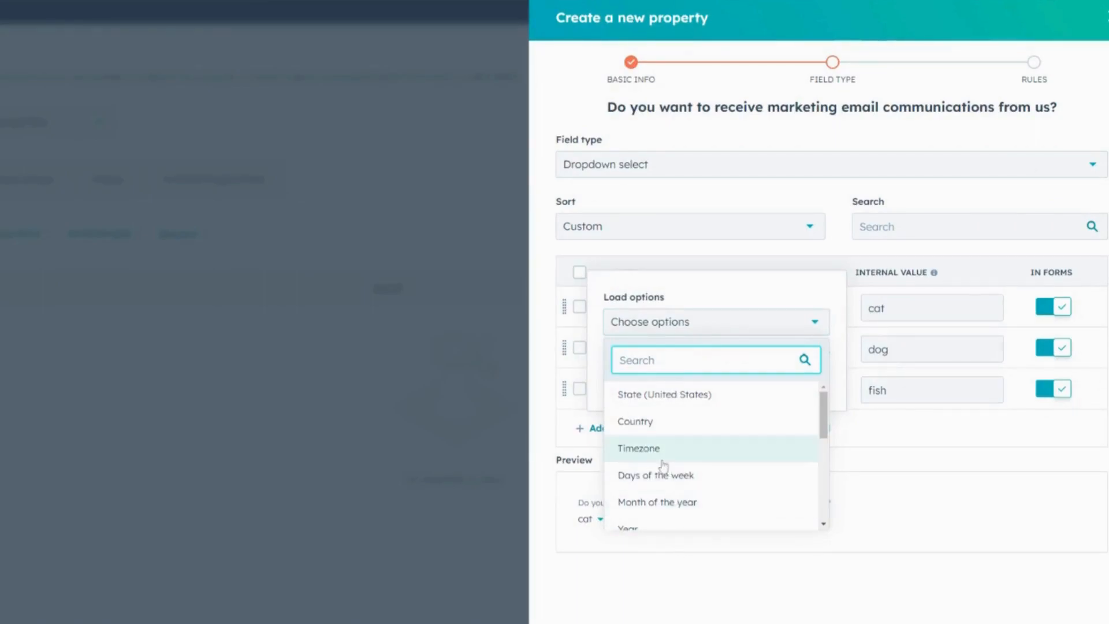
pyautogui.click(645, 451)
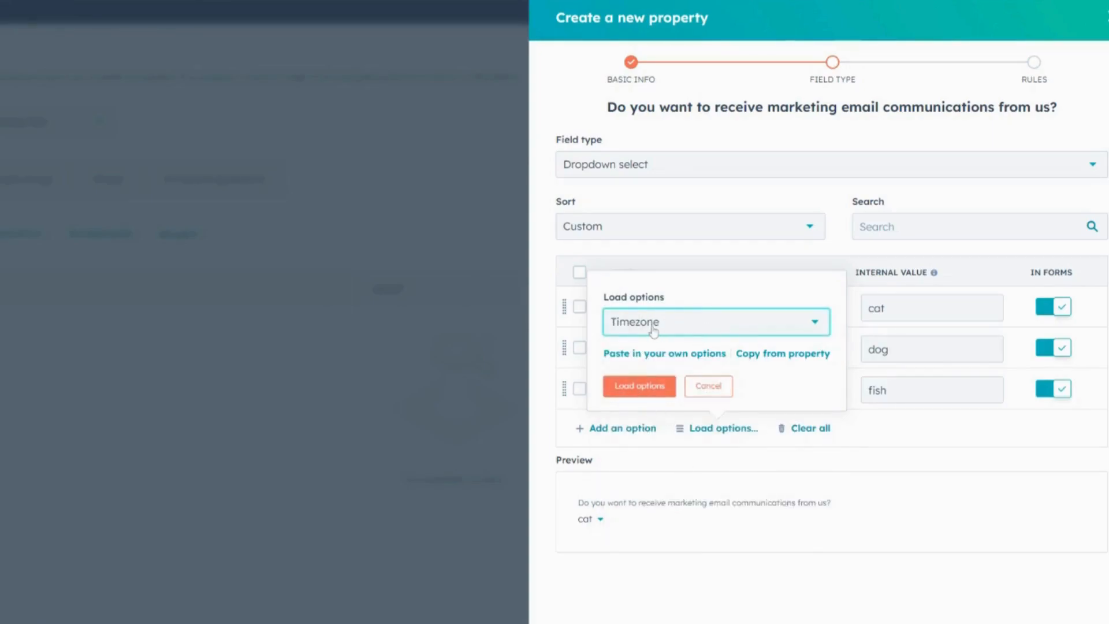
pyautogui.click(653, 391)
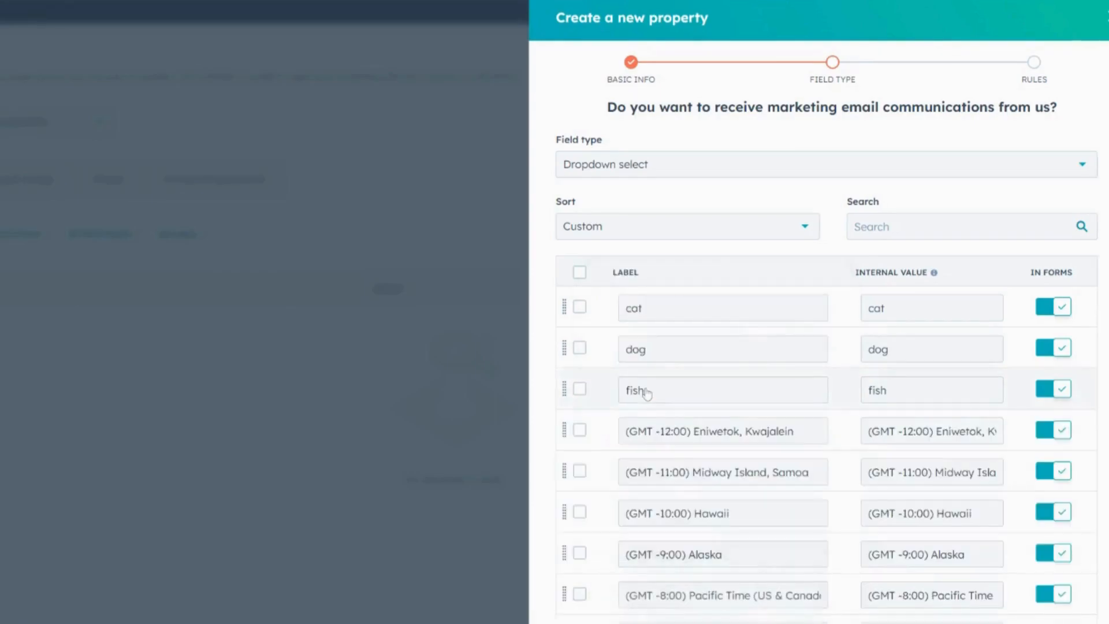
# Step: Review the loaded time zone options on pages 2, 3 and 4 of the list
pyautogui.scroll(-3, 678, 413)
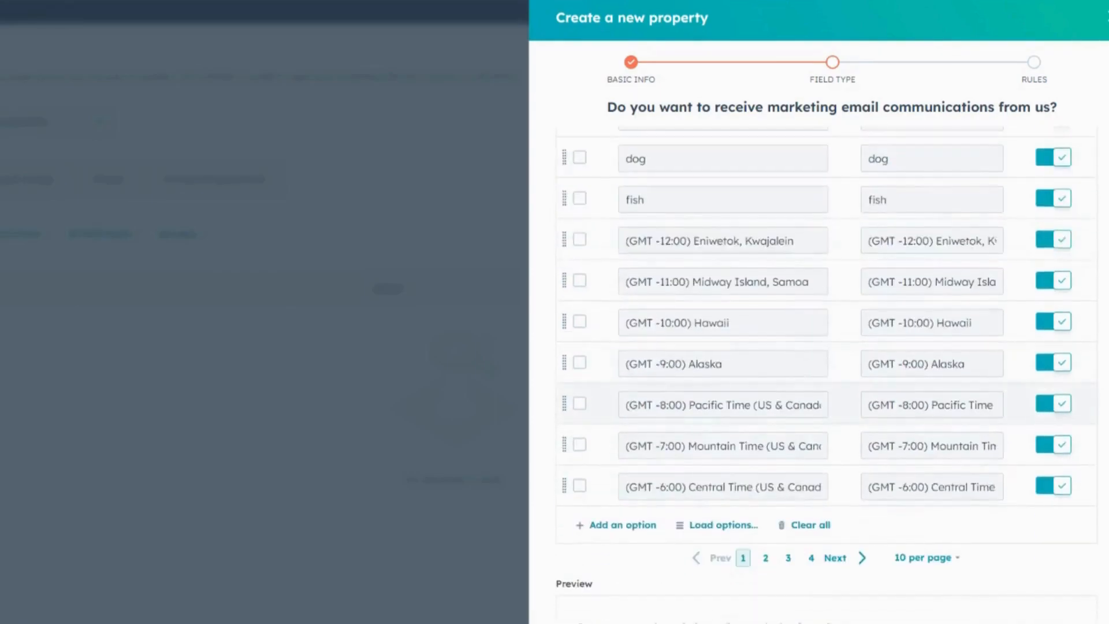
pyautogui.click(763, 559)
pyautogui.click(788, 558)
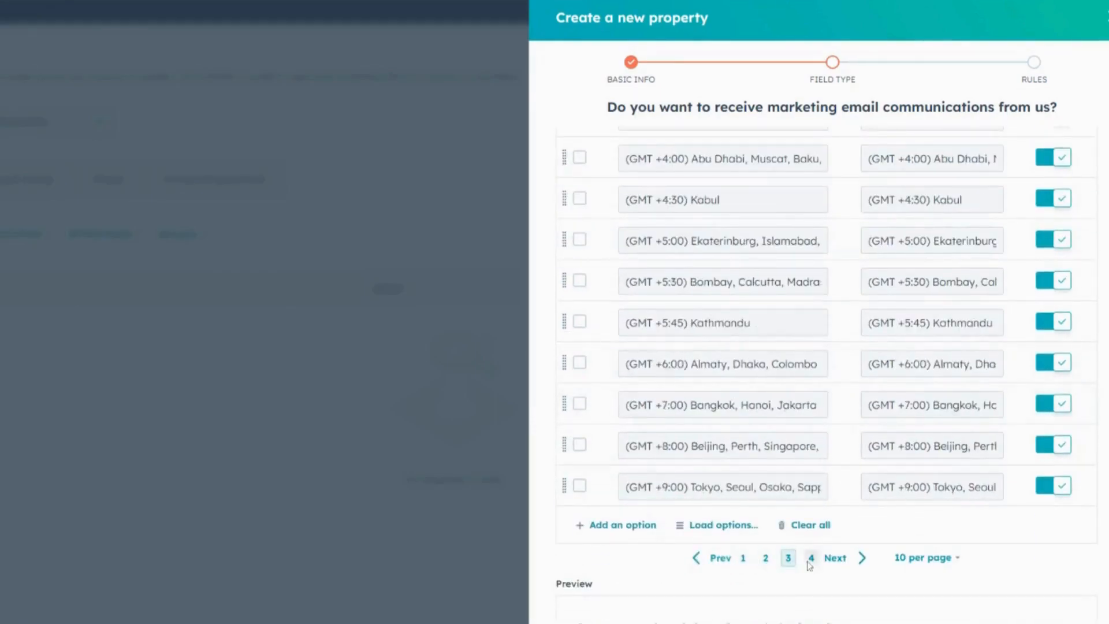
pyautogui.click(810, 558)
pyautogui.click(748, 504)
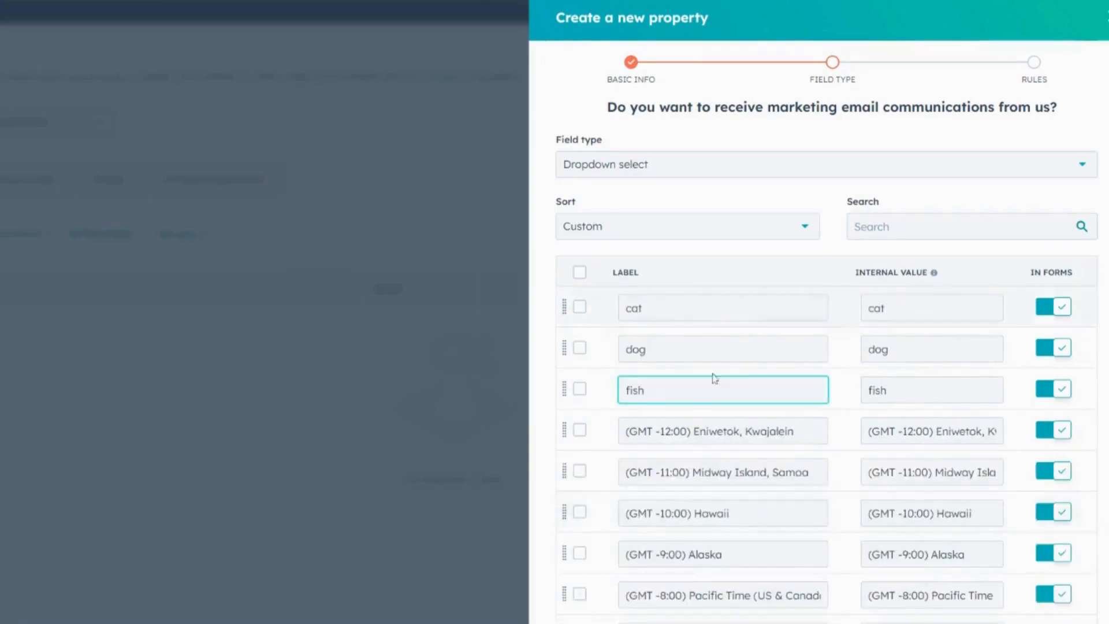
# Step: Delete the cat, dog and fish options from the list
pyautogui.click(579, 389)
pyautogui.click(579, 347)
pyautogui.click(579, 307)
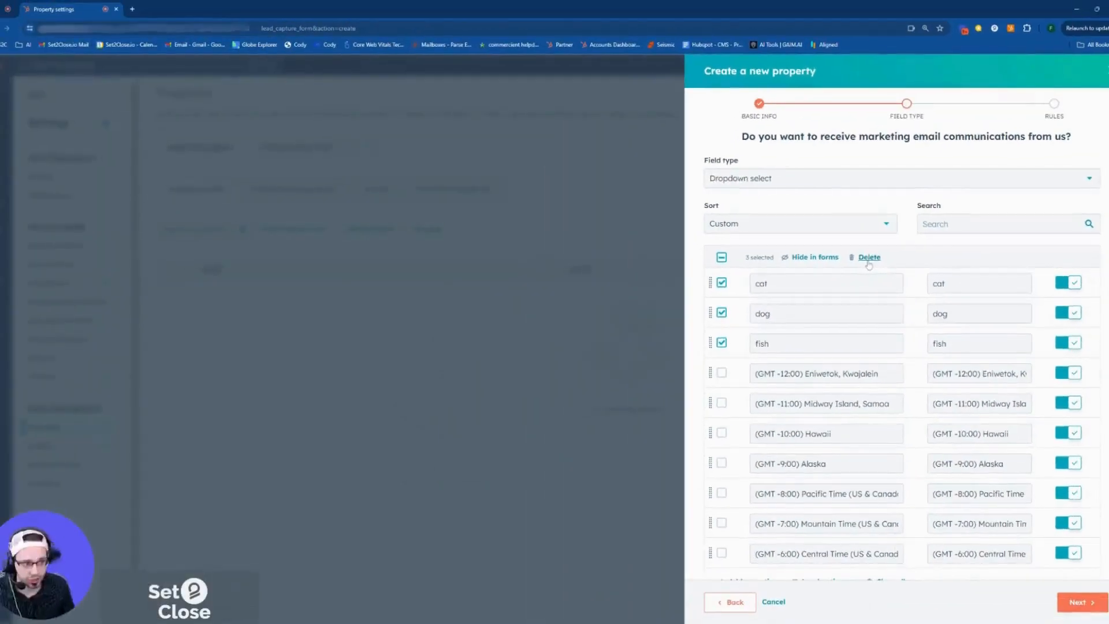
pyautogui.click(870, 257)
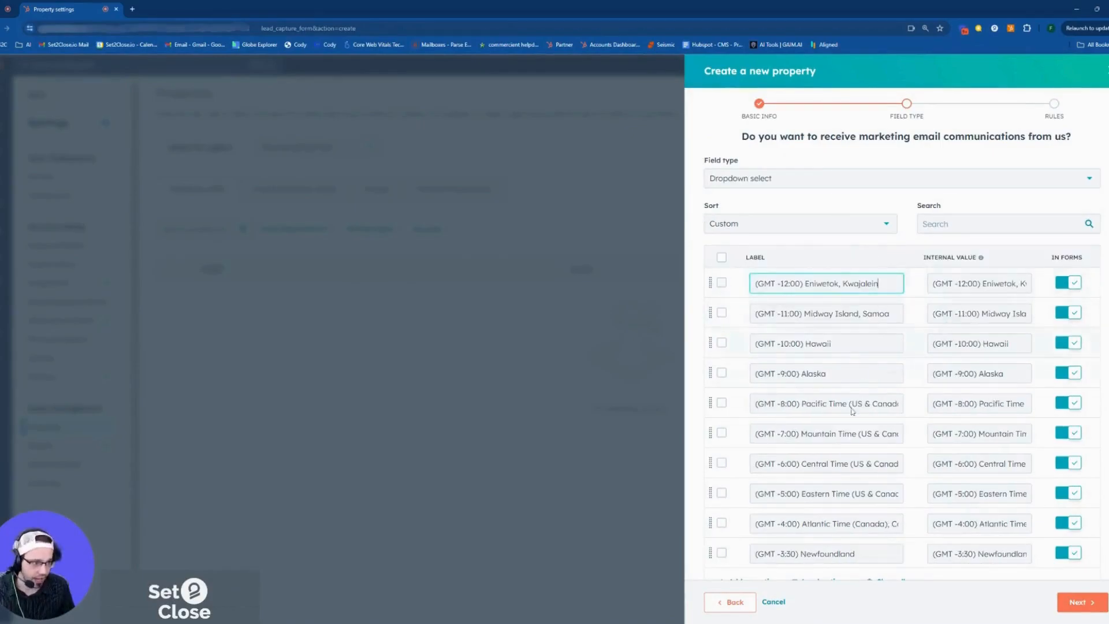
# Step: Browse the preset option sets available for loading into the property
pyautogui.scroll(-3, 853, 371)
pyautogui.click(827, 442)
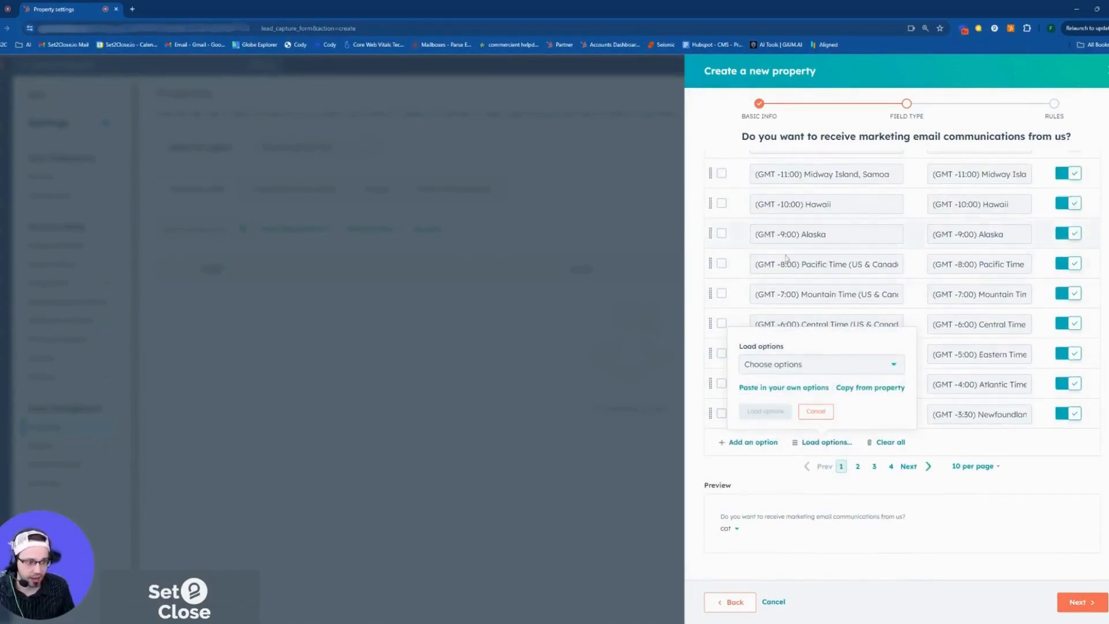
pyautogui.click(807, 375)
pyautogui.scroll(-5, 829, 421)
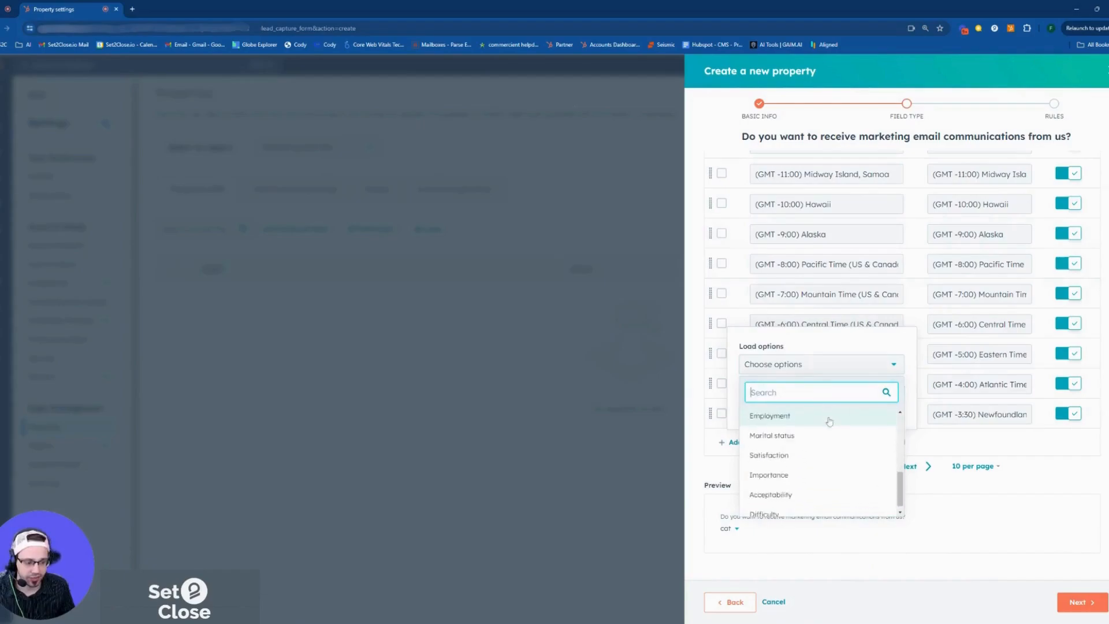
pyautogui.click(824, 450)
pyautogui.scroll(3, 868, 422)
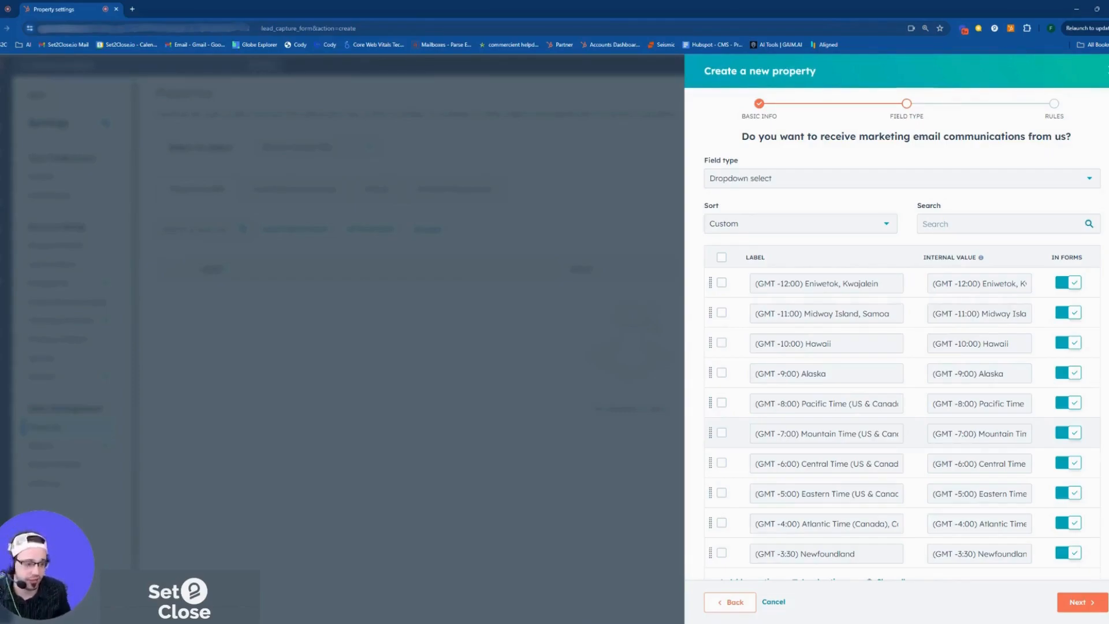
pyautogui.scroll(-3, 916, 231)
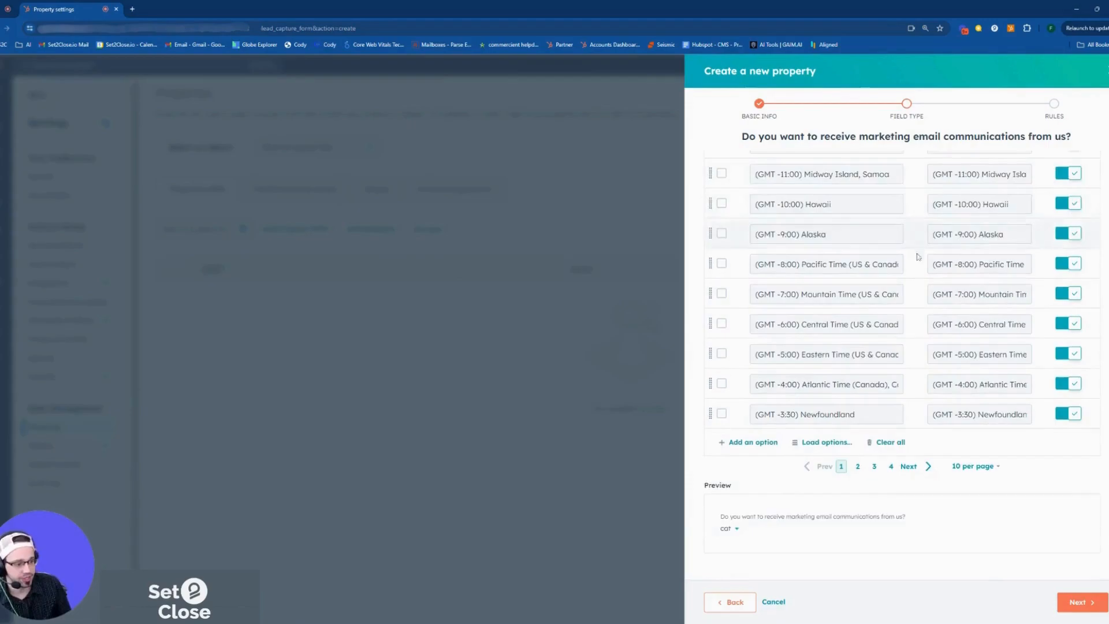
pyautogui.scroll(3, 958, 431)
pyautogui.scroll(-3, 924, 457)
pyautogui.scroll(3, 905, 468)
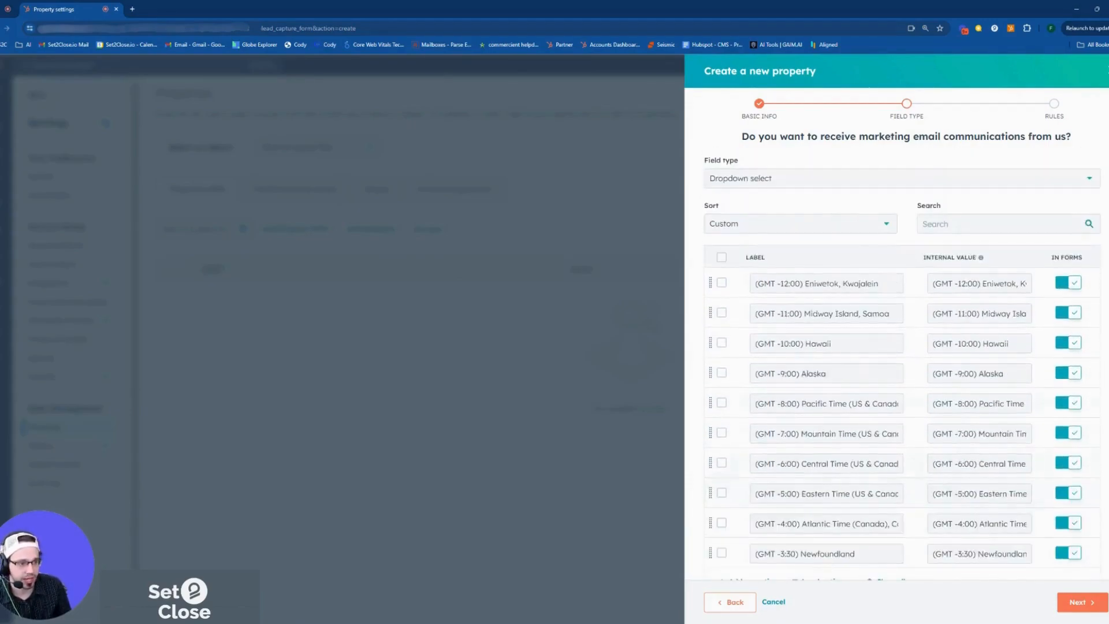
# Step: Delete all the loaded time zone options from the dropdown's option list
pyautogui.scroll(-3, 915, 314)
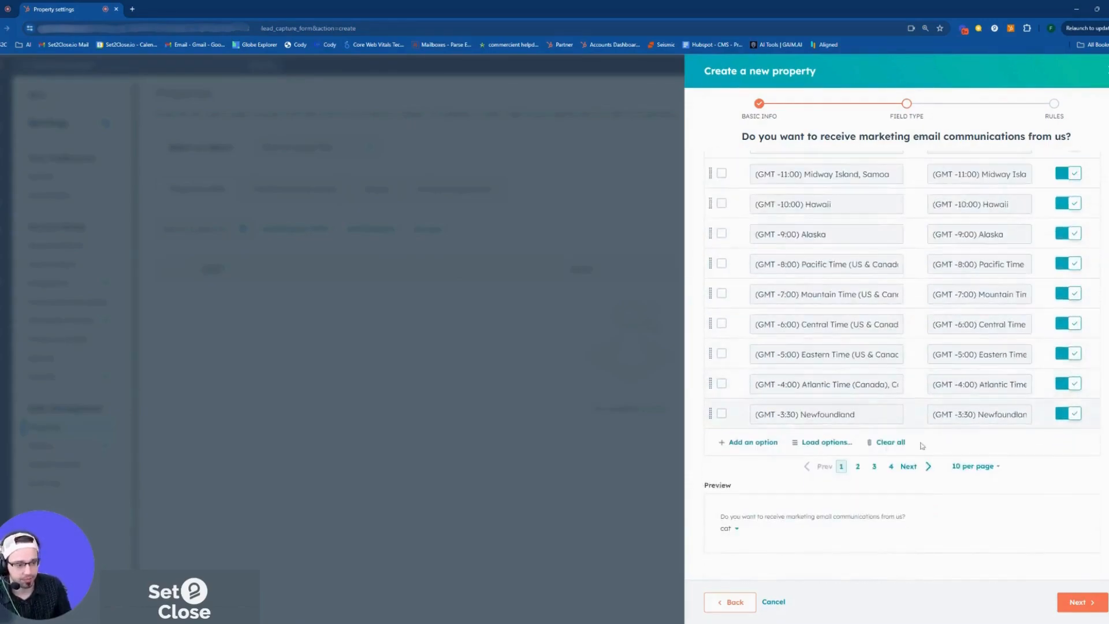
pyautogui.scroll(3, 916, 428)
pyautogui.scroll(-2, 916, 428)
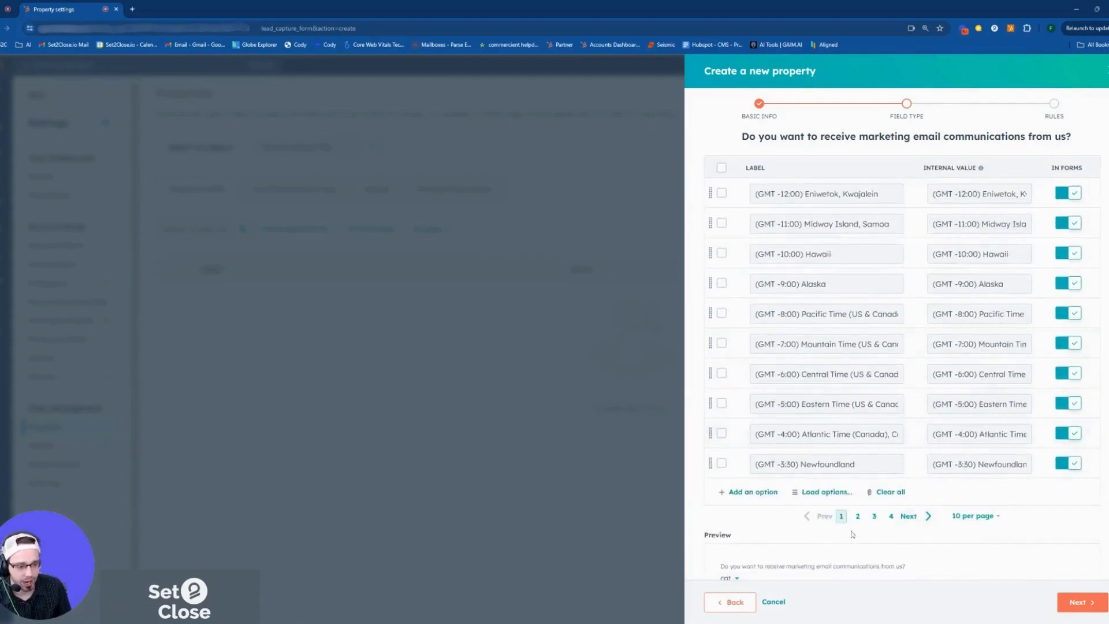
pyautogui.scroll(3, 823, 497)
pyautogui.scroll(-4, 837, 448)
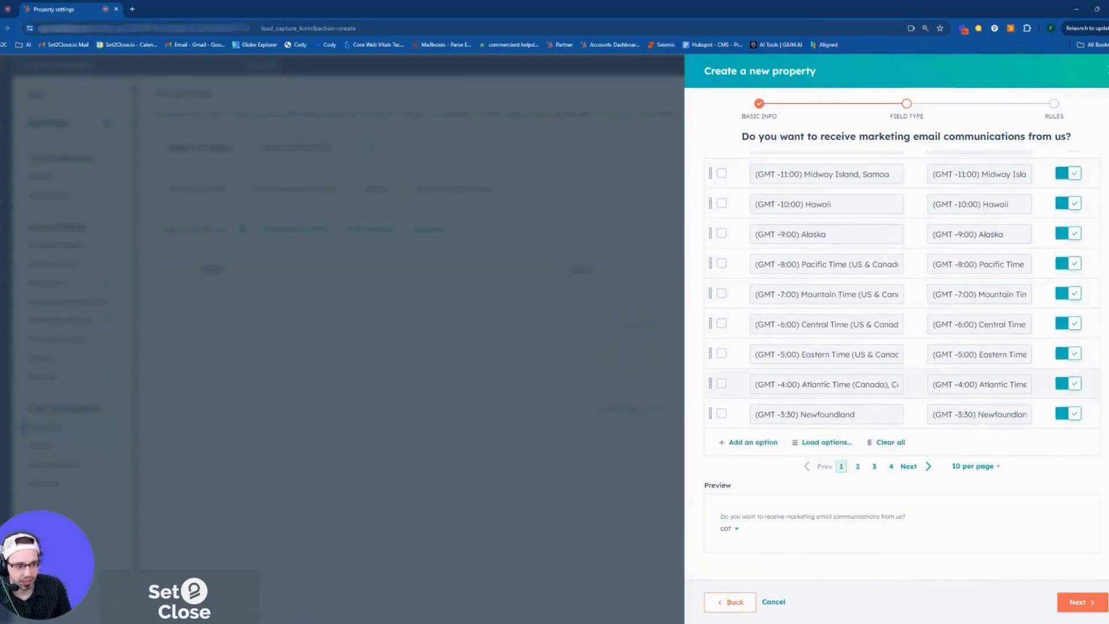
pyautogui.scroll(3, 842, 449)
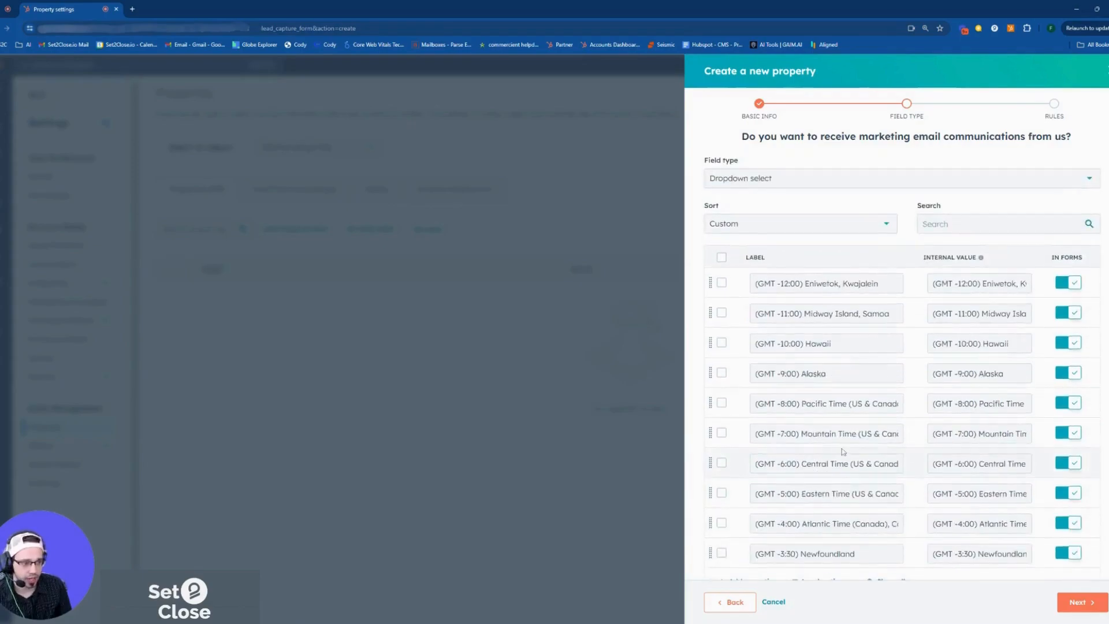
pyautogui.click(723, 258)
pyautogui.click(869, 257)
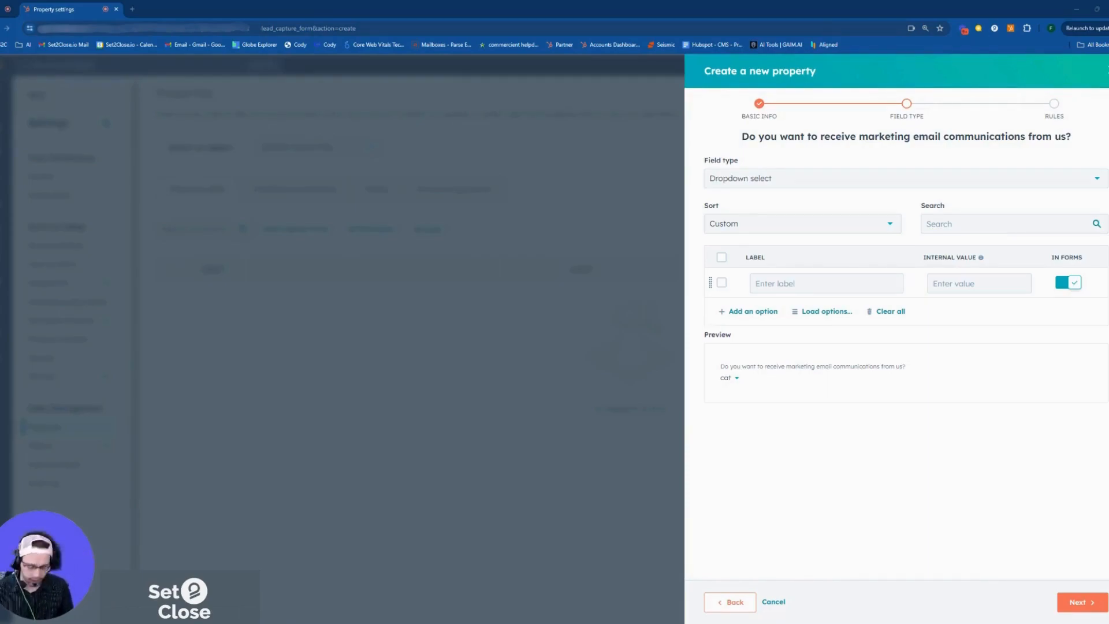
# Step: Fill the dropdown's option list with Goodjob, Optherium Labs, FAHM, Network Runners, Pix Moving, Aavgo, Pcx and Photobooth Supply
pyautogui.click(826, 284)
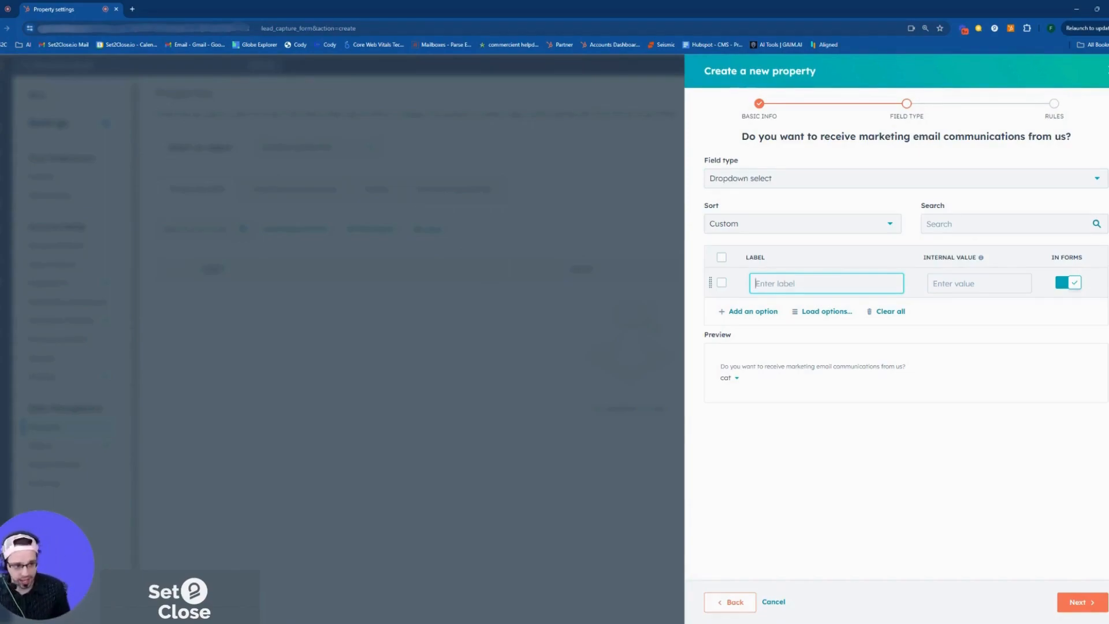
pyautogui.write('Goodjob Optherium Labs FAHM Network Runners Pix Moving Aavgo Pcx Photobooth Supply')
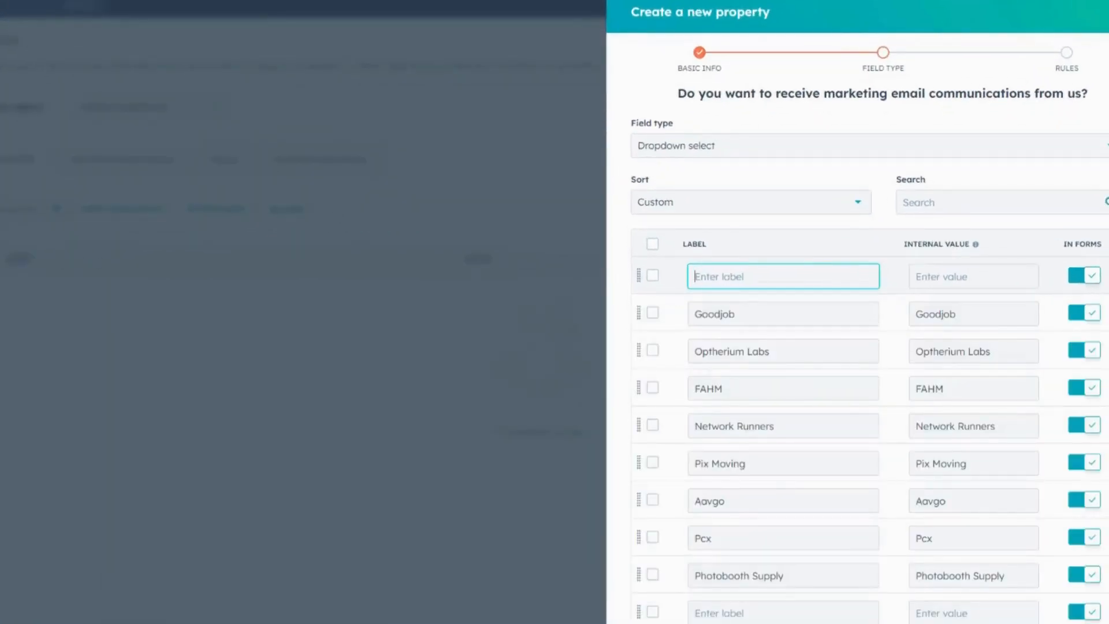
pyautogui.scroll(-2, 750, 277)
pyautogui.click(745, 194)
pyautogui.click(787, 239)
pyautogui.click(787, 277)
pyautogui.click(787, 315)
pyautogui.click(750, 352)
pyautogui.click(751, 389)
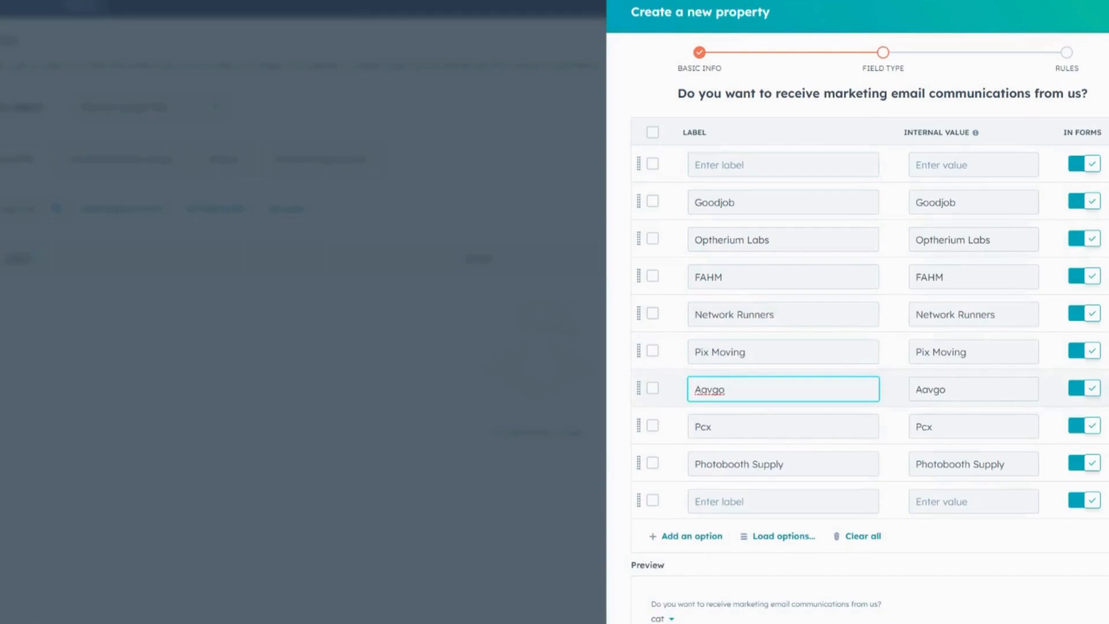
# Step: Delete the blank option rows above Goodjob and below Photobooth Supply
pyautogui.click(652, 164)
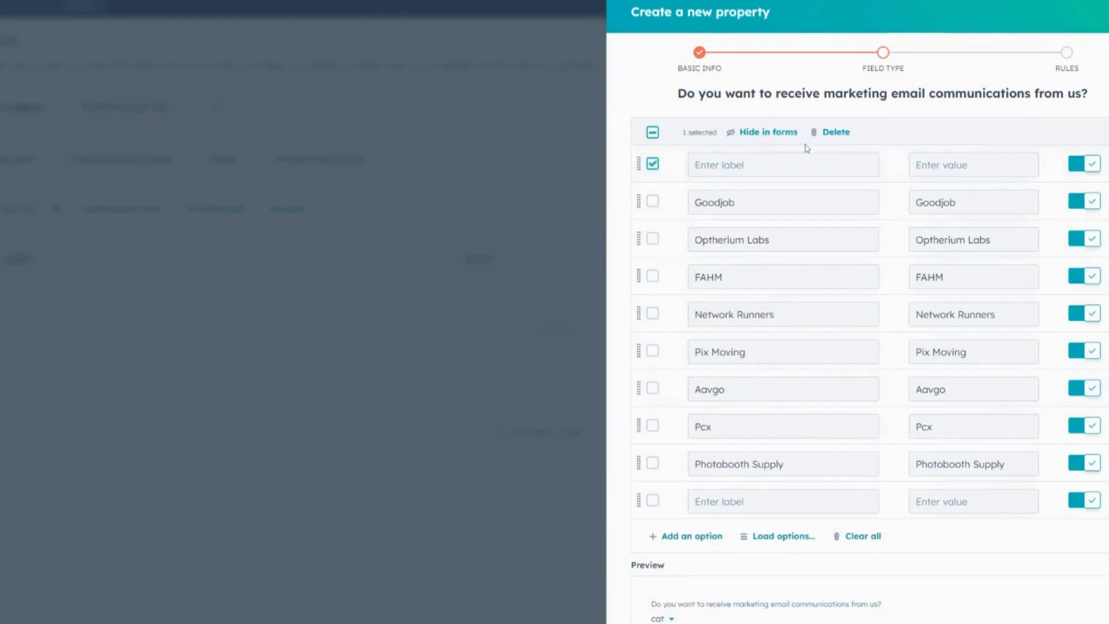
pyautogui.click(839, 137)
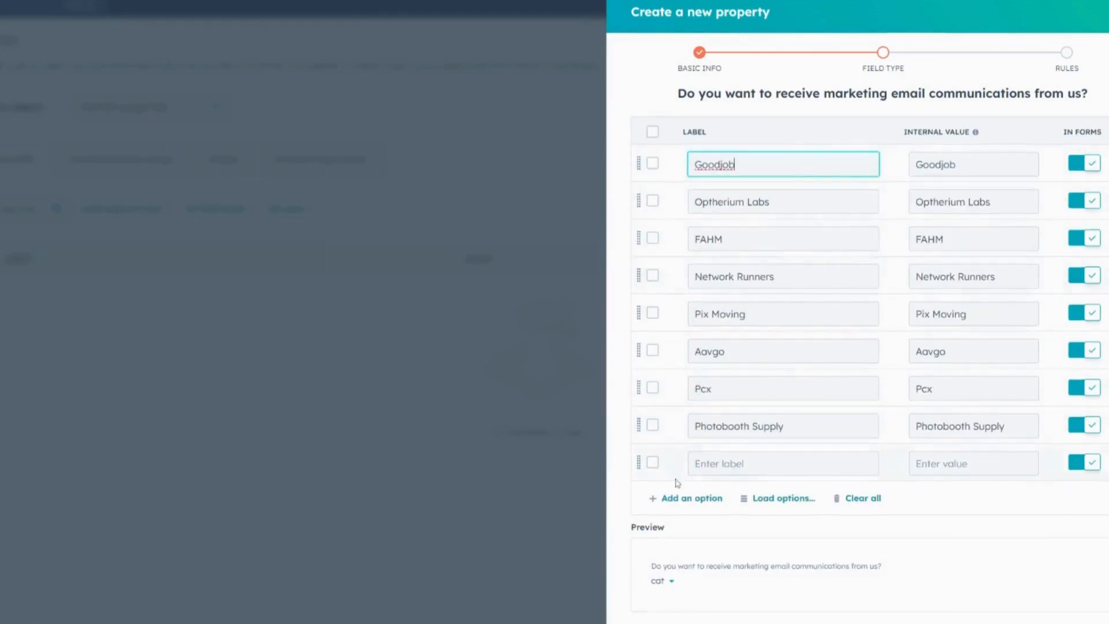
pyautogui.click(652, 462)
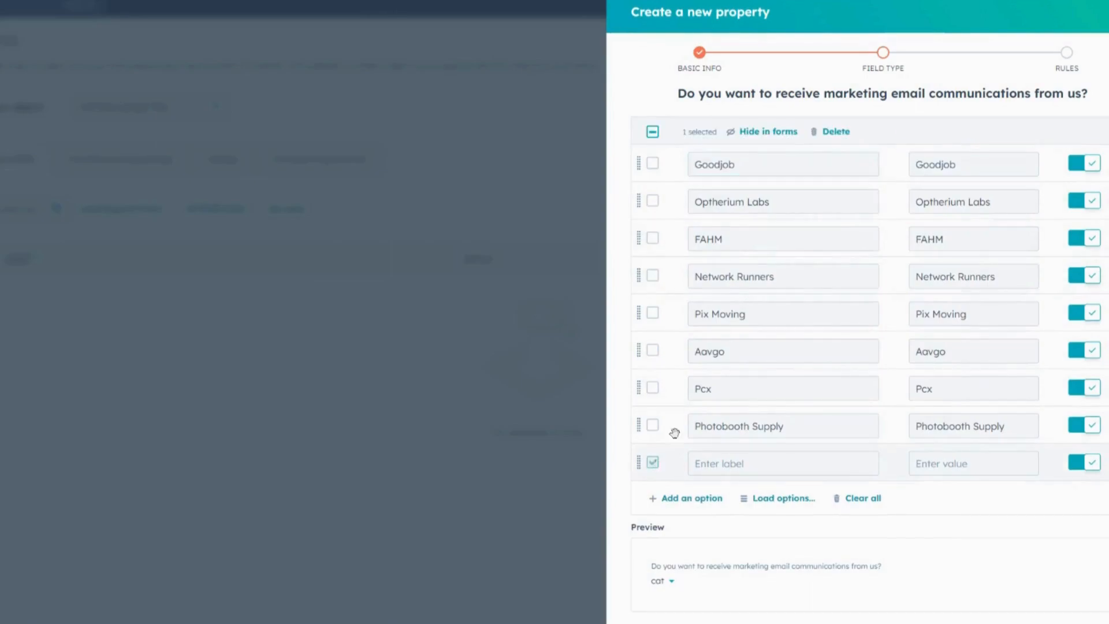
pyautogui.click(837, 135)
pyautogui.scroll(2, 768, 548)
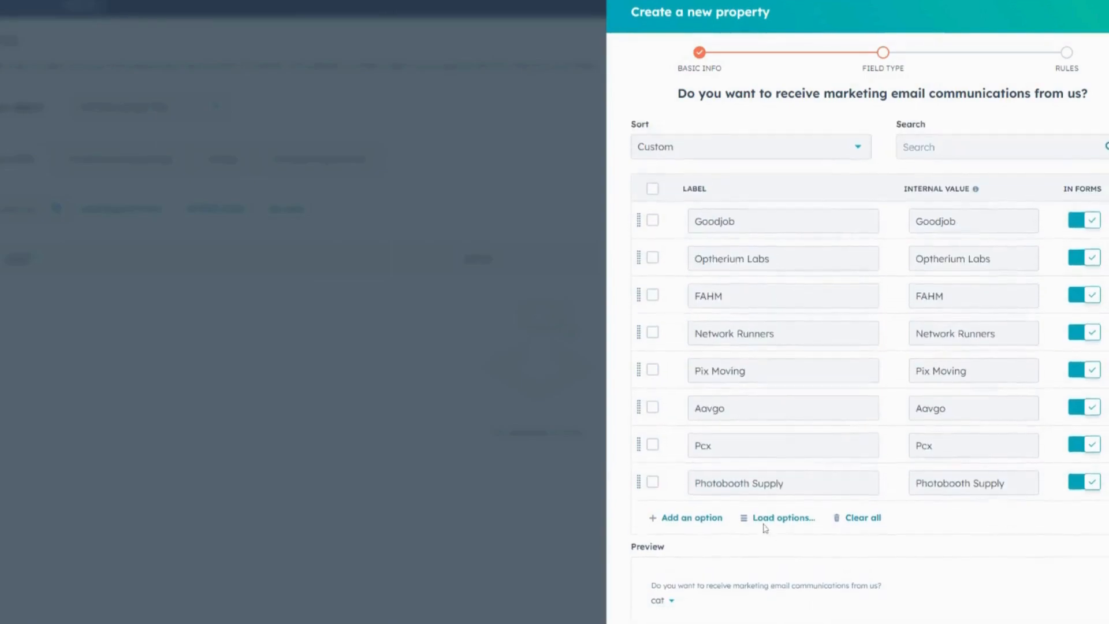
# Step: Check the company options in the list and test the dropdown preview by choosing Pix Moving
pyautogui.moveTo(694, 276); pyautogui.dragTo(742, 279)
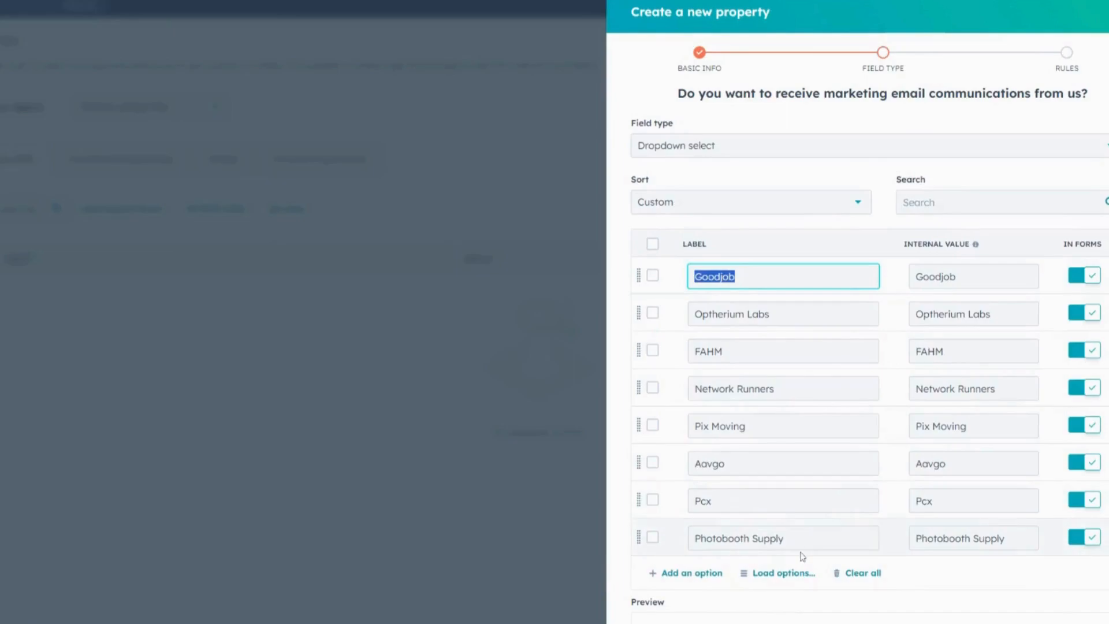
pyautogui.click(785, 538)
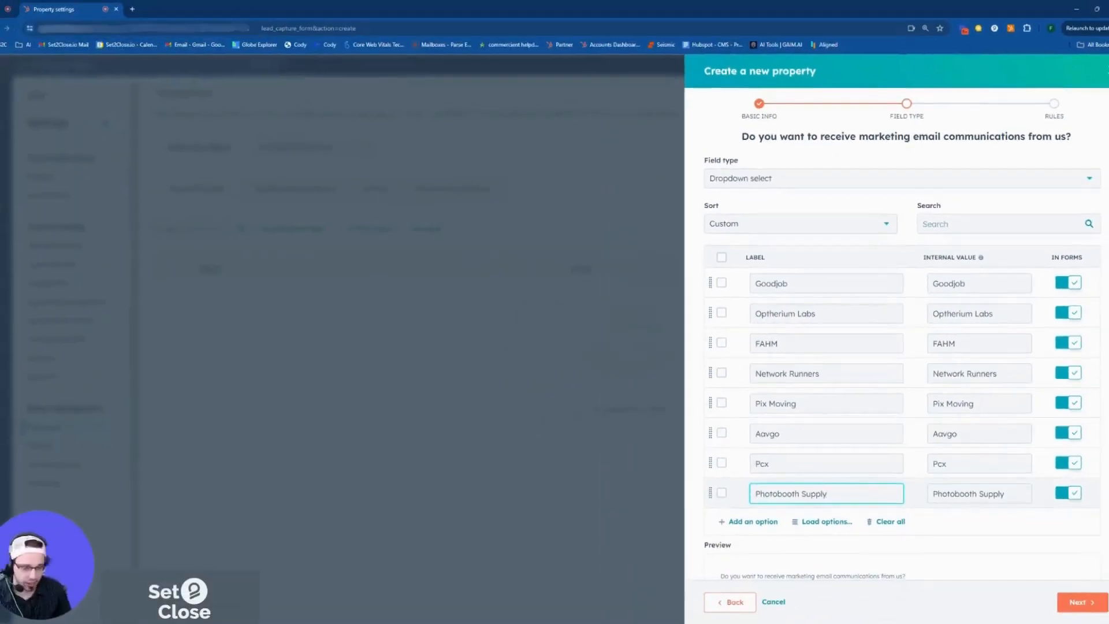
pyautogui.click(780, 314)
pyautogui.scroll(-1, 779, 365)
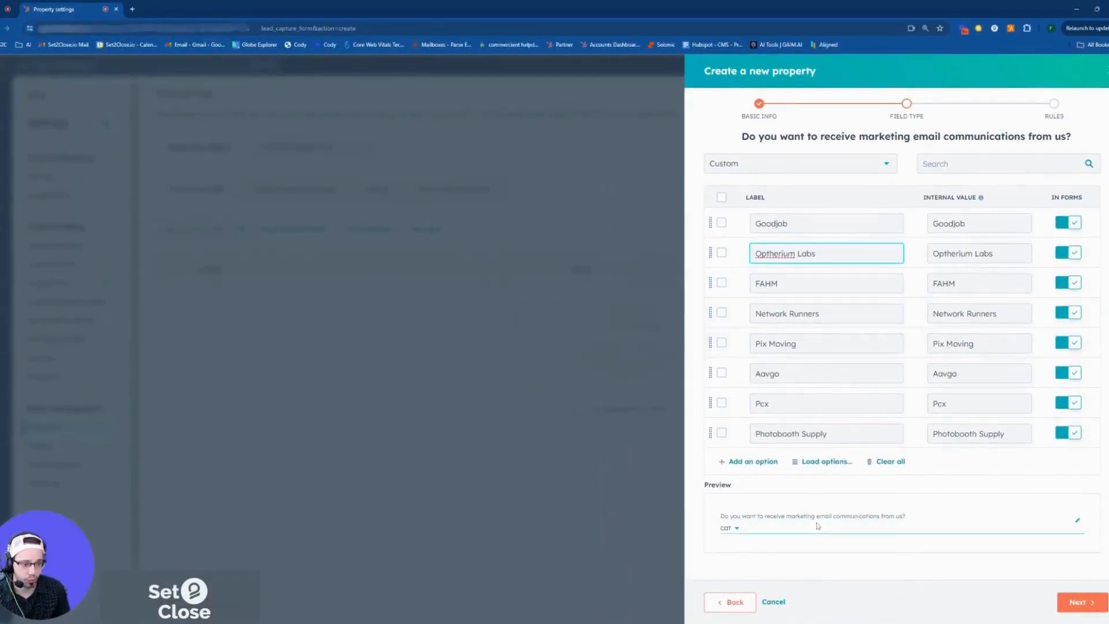
pyautogui.click(741, 506)
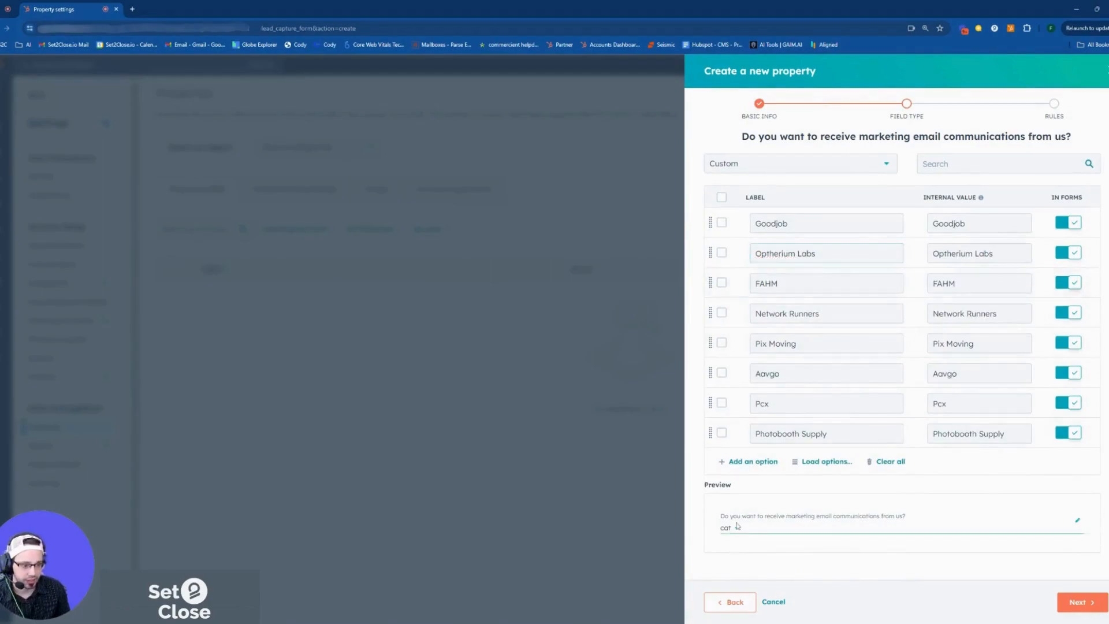
pyautogui.click(749, 527)
pyautogui.scroll(-2, 768, 430)
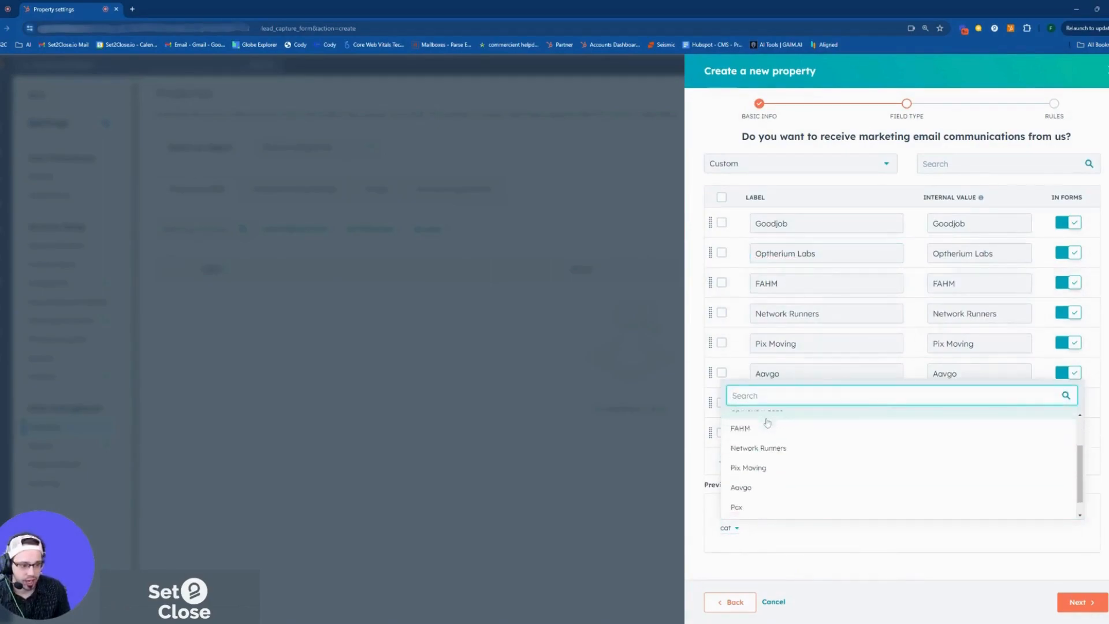
pyautogui.click(759, 452)
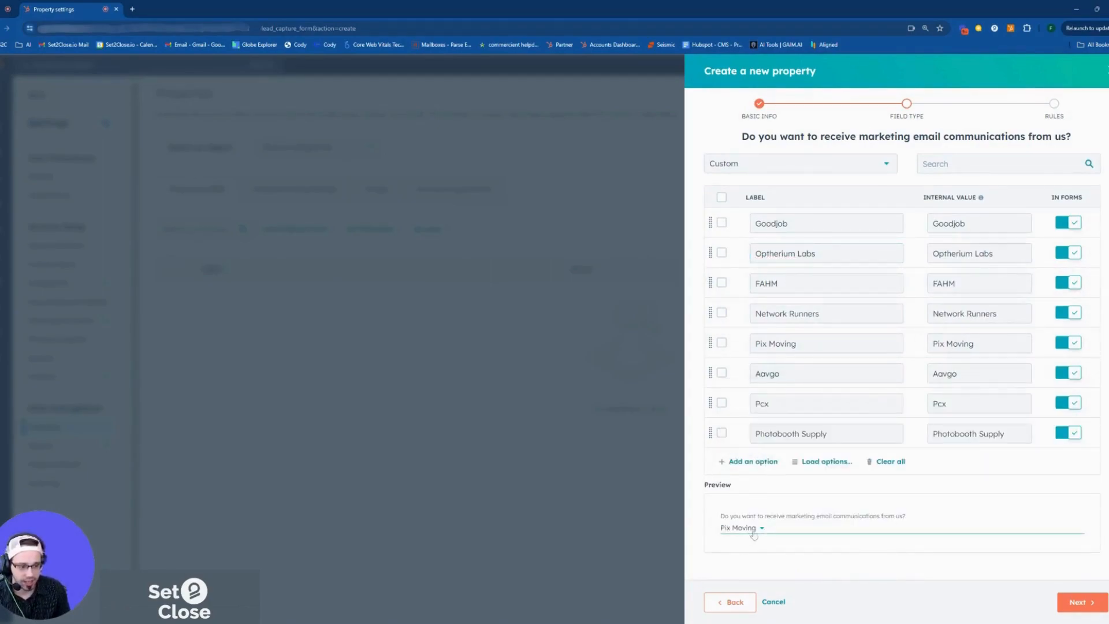
pyautogui.click(826, 223)
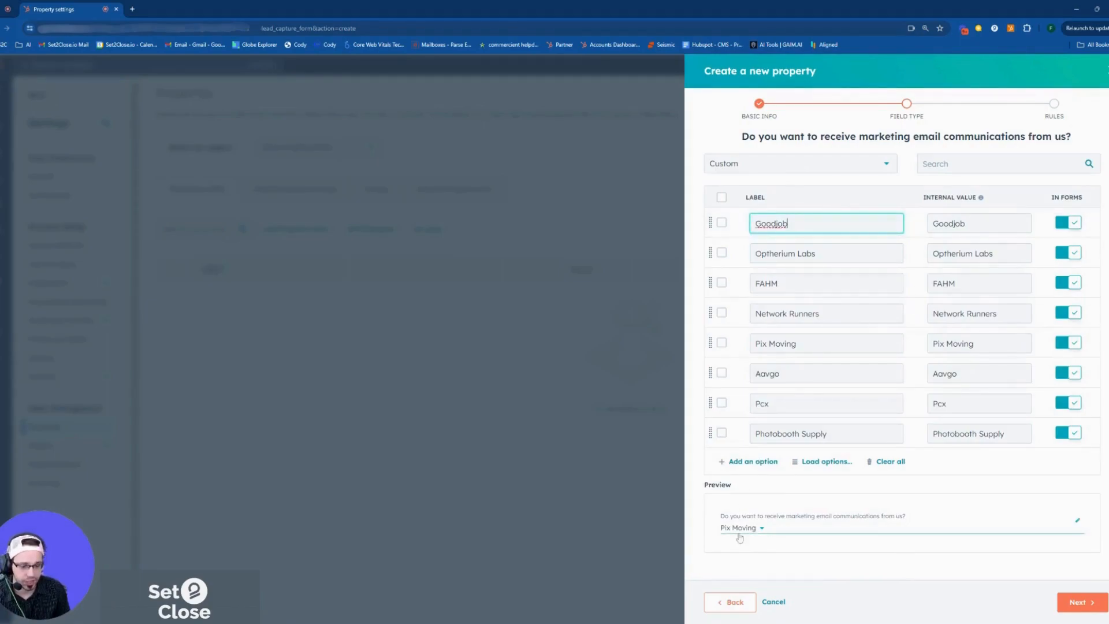
pyautogui.scroll(1, 751, 167)
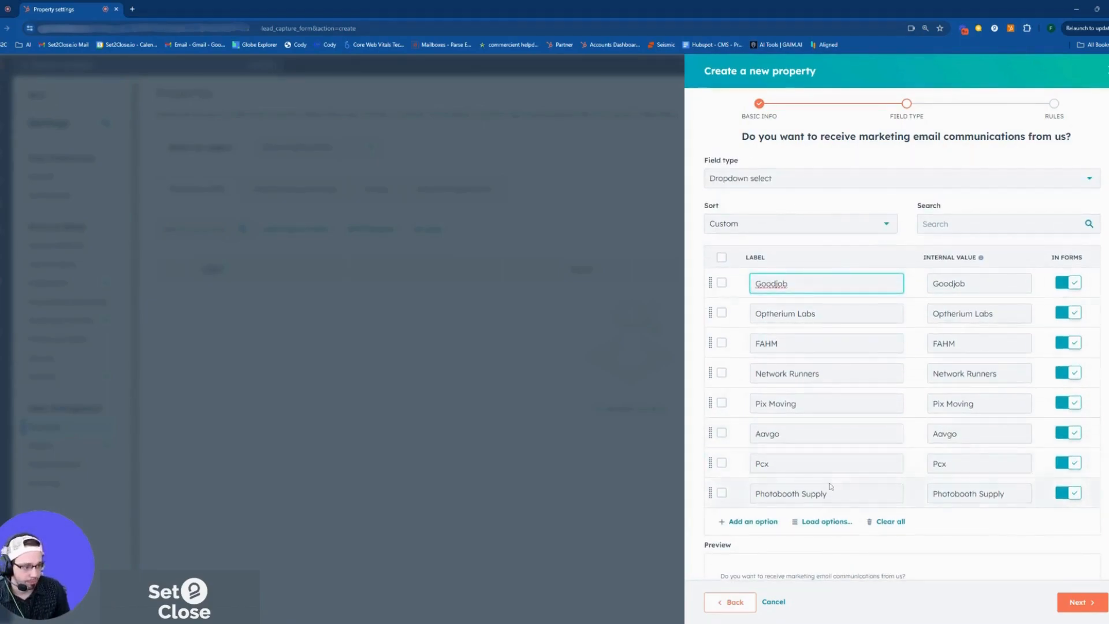
pyautogui.scroll(-1, 832, 485)
pyautogui.scroll(1, 751, 193)
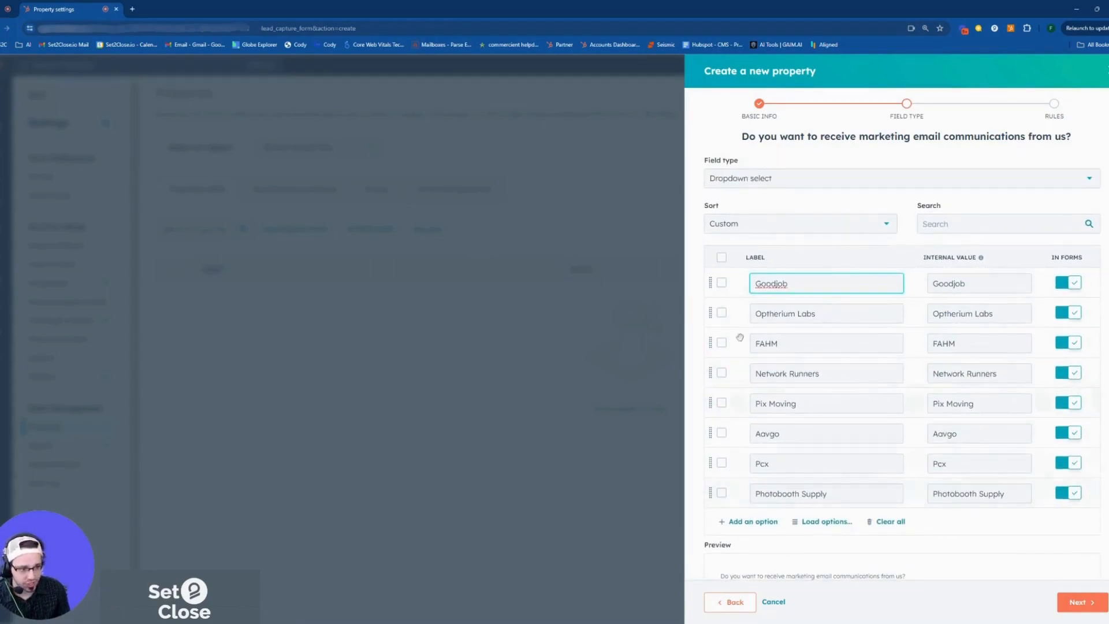
# Step: Change the property's field type to Radio select
pyautogui.click(742, 180)
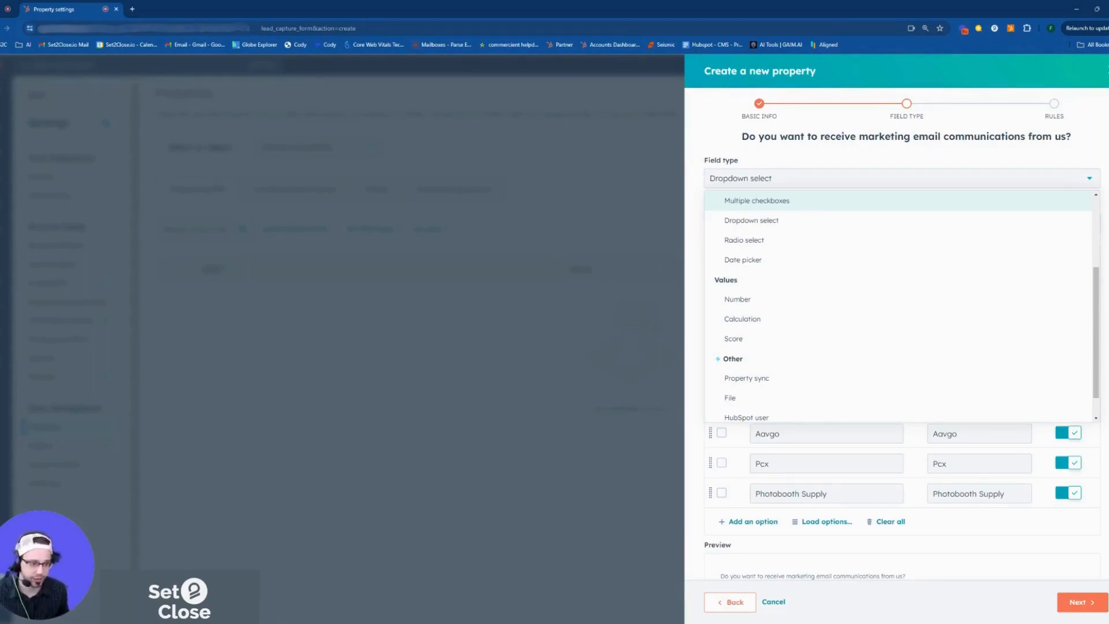
pyautogui.scroll(3, 830, 329)
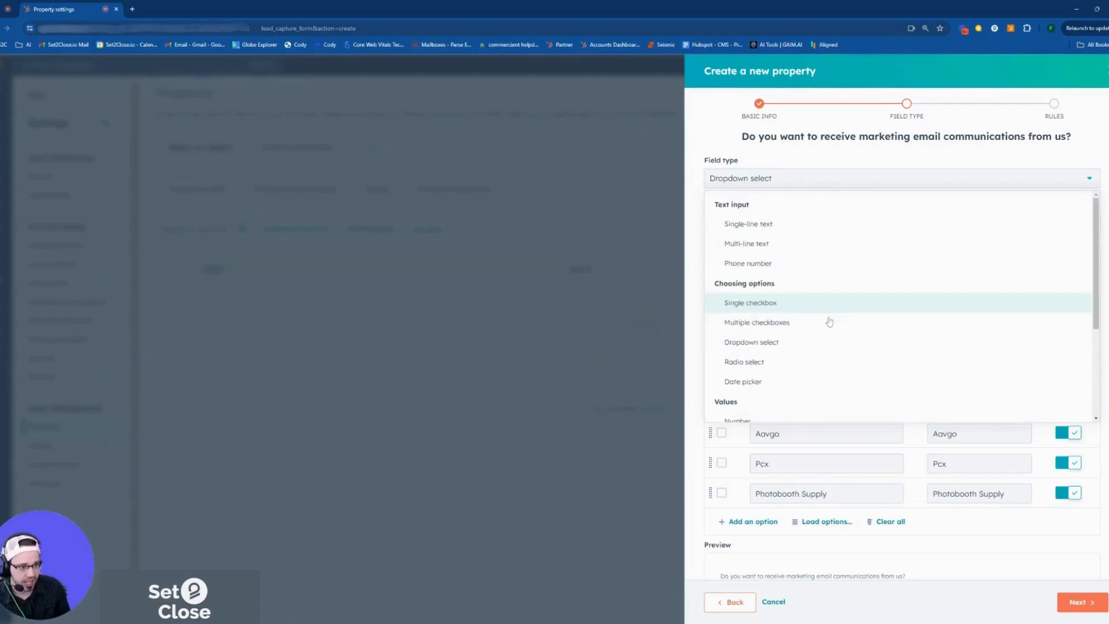
pyautogui.scroll(-2, 797, 275)
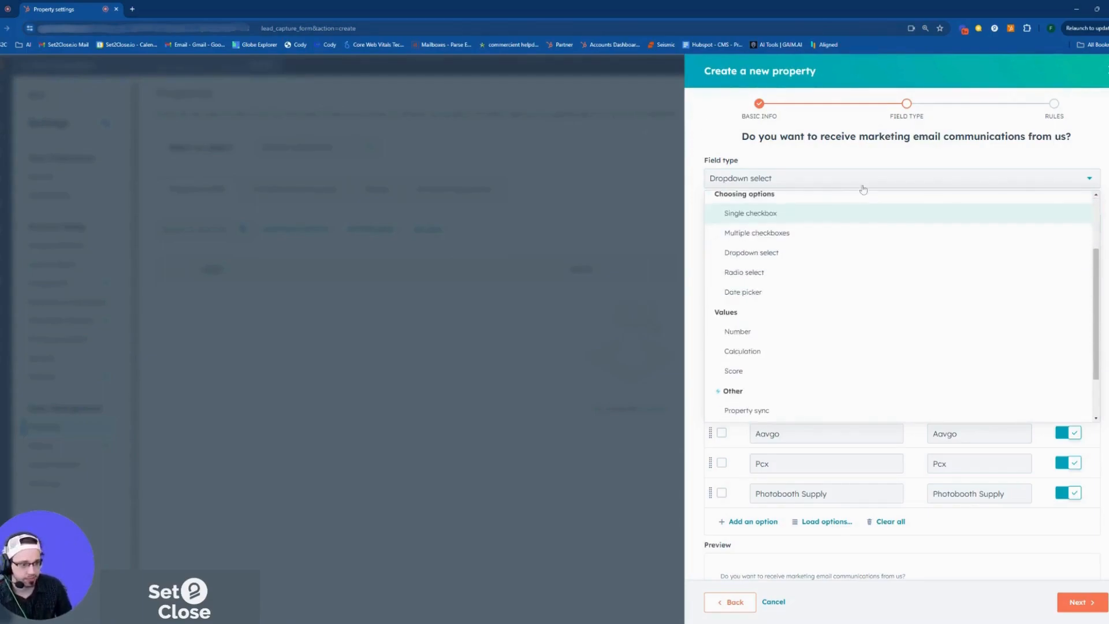
pyautogui.click(751, 273)
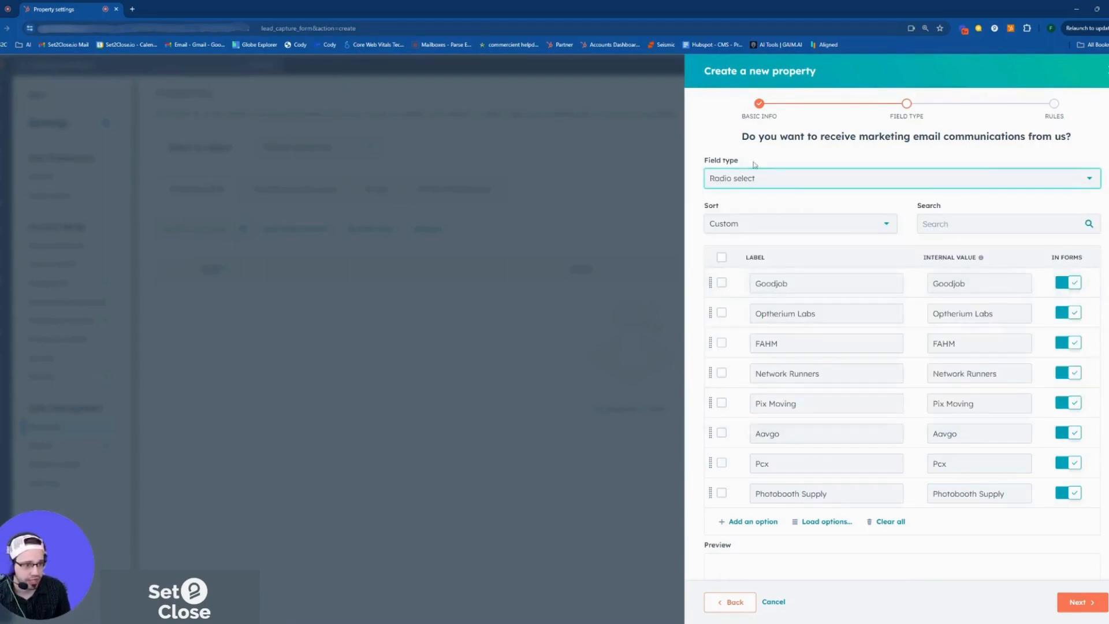
# Step: Test the Radio select field in the preview by choosing Pix Moving and Optherium Labs
pyautogui.scroll(-1, 796, 528)
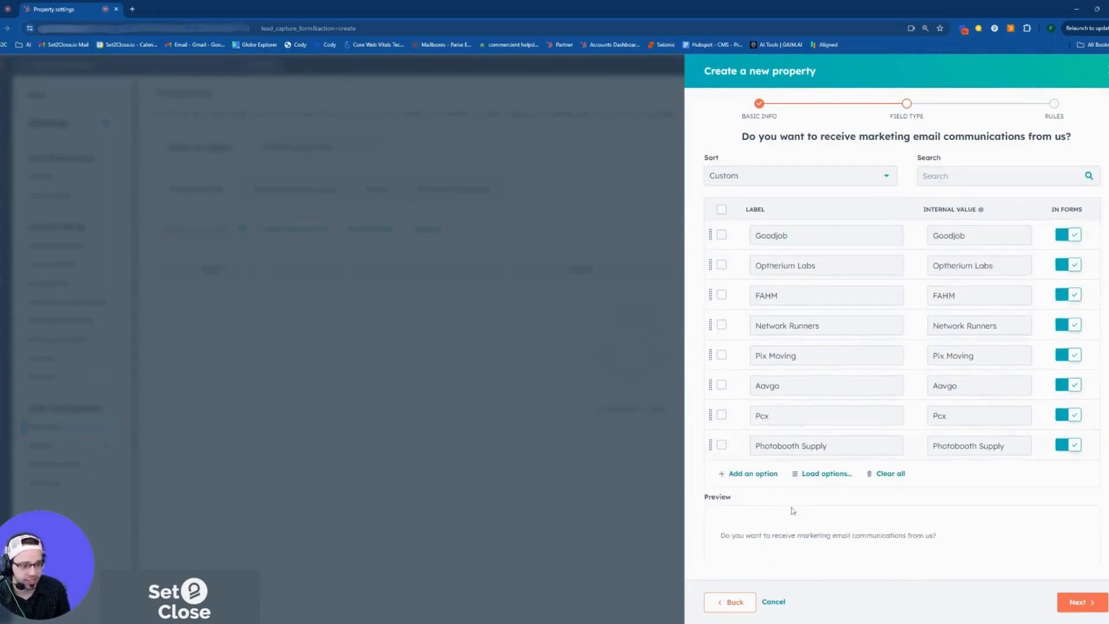
pyautogui.click(784, 539)
pyautogui.scroll(-2, 771, 442)
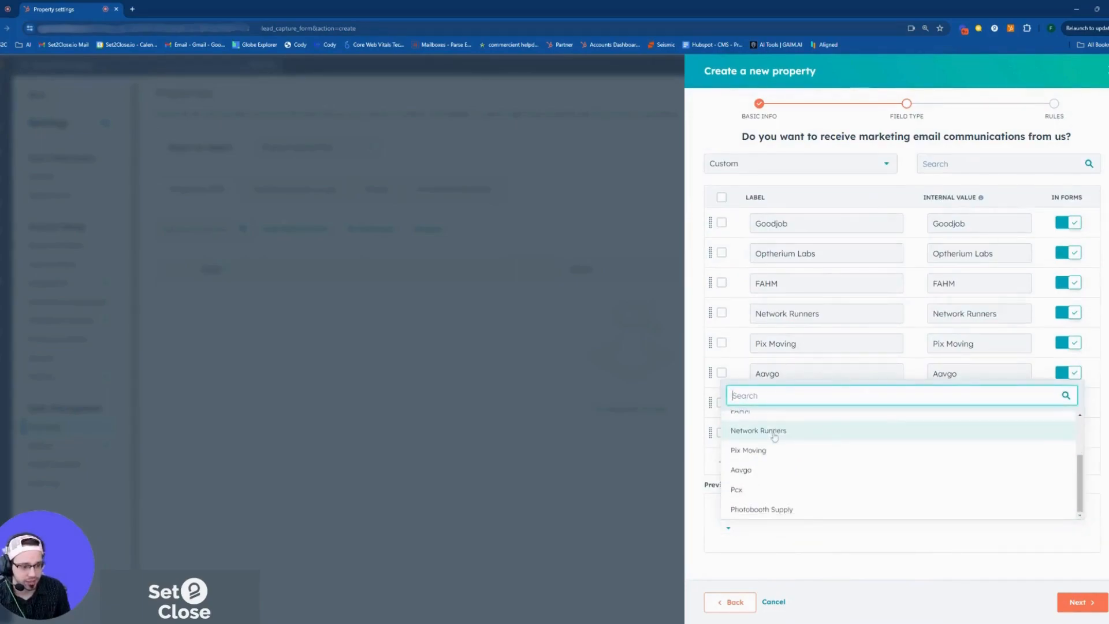
pyautogui.click(760, 456)
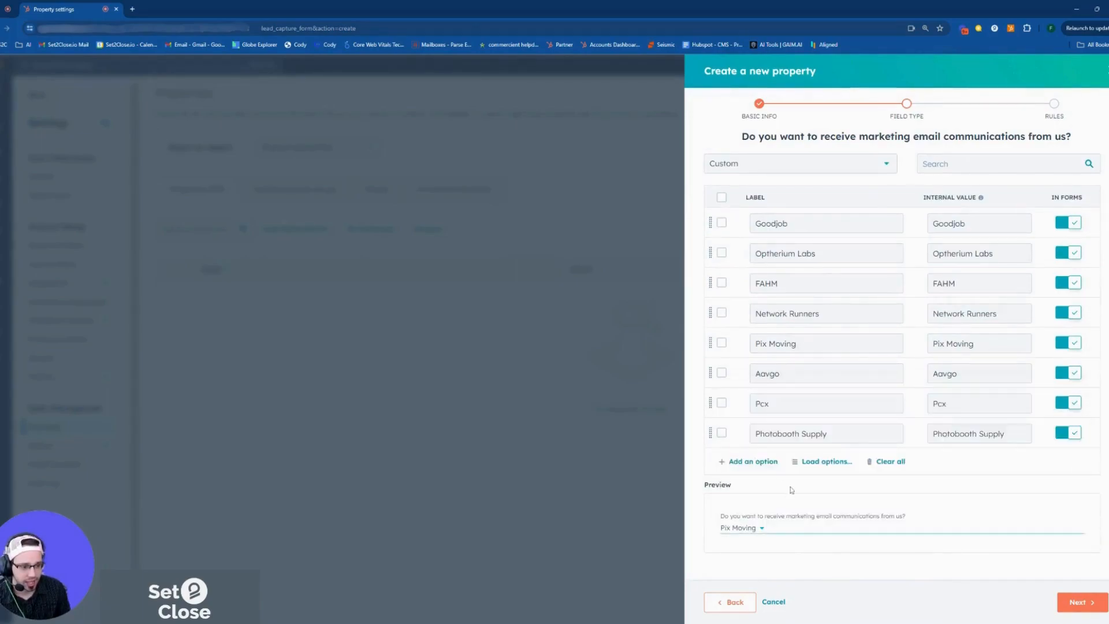
pyautogui.click(751, 529)
pyautogui.scroll(2, 766, 468)
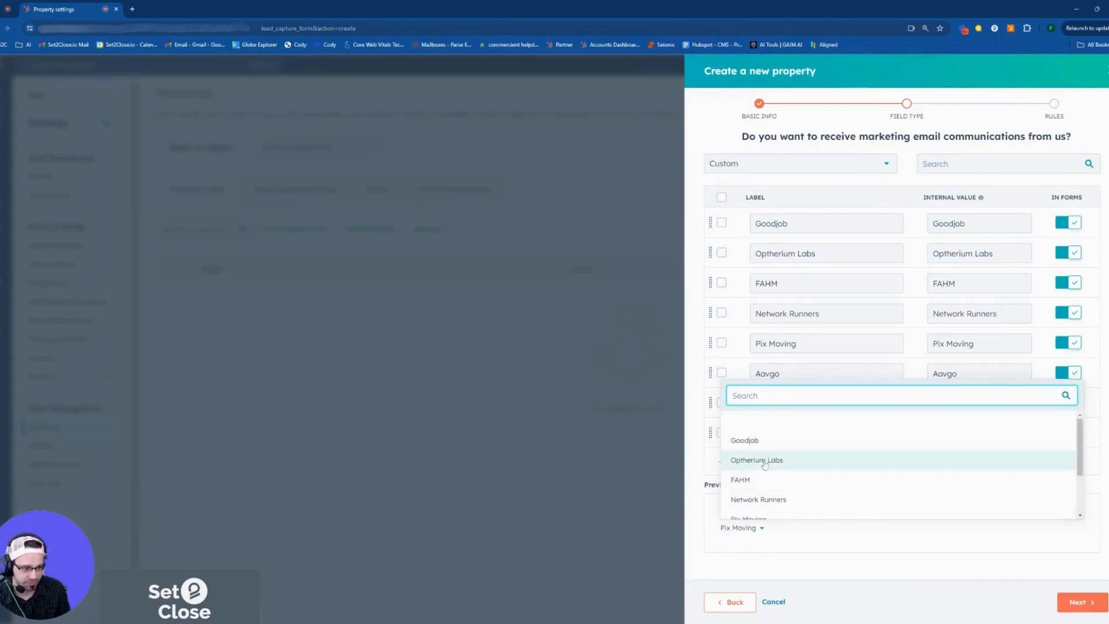
pyautogui.click(765, 448)
pyautogui.click(740, 529)
pyautogui.click(748, 459)
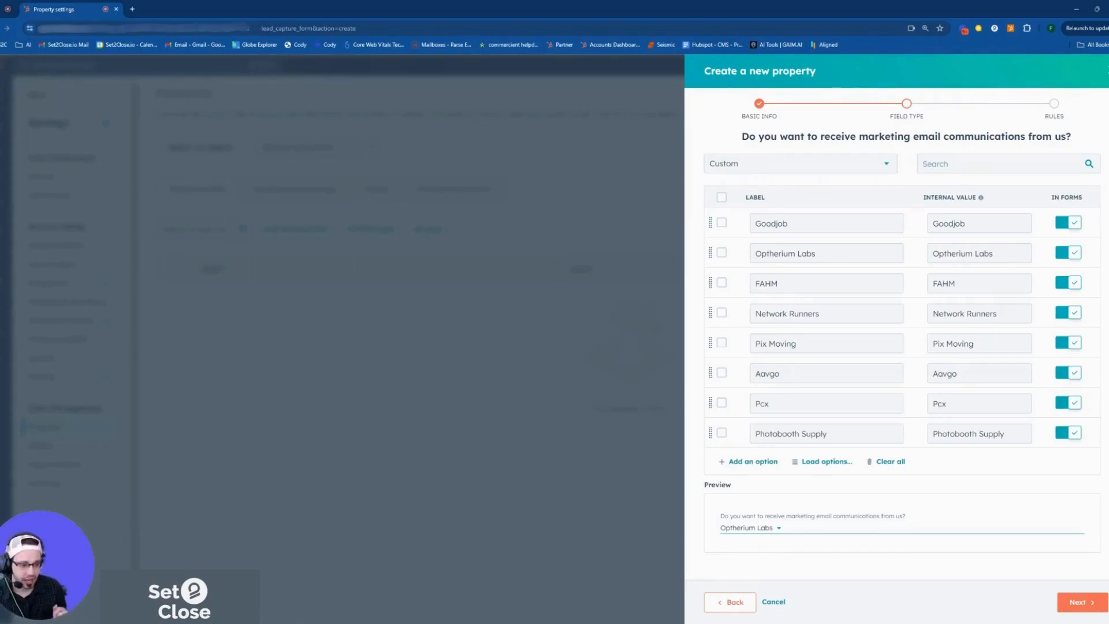
pyautogui.scroll(1, 901, 358)
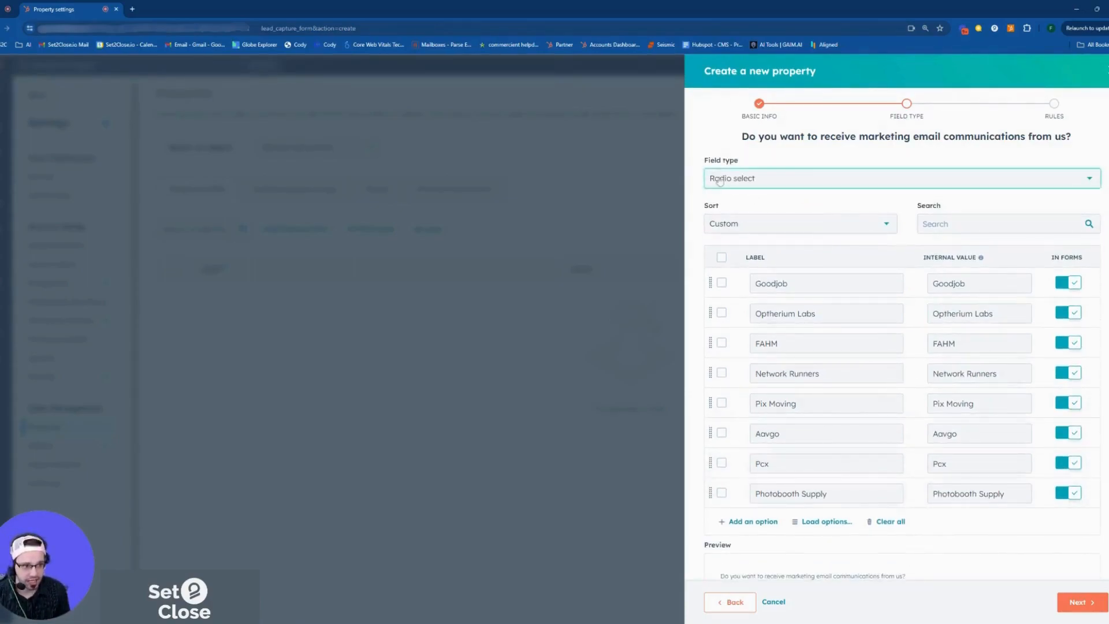
# Step: Set the field type back to Dropdown select and open the list of choices in the preview
pyautogui.click(781, 180)
pyautogui.scroll(3, 726, 293)
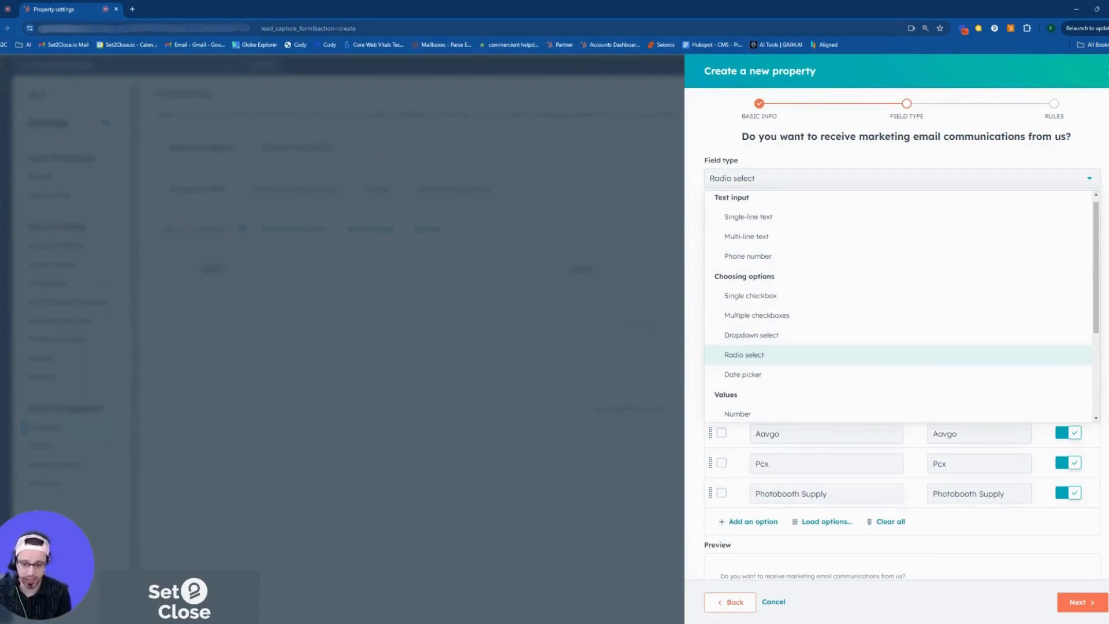
pyautogui.click(751, 335)
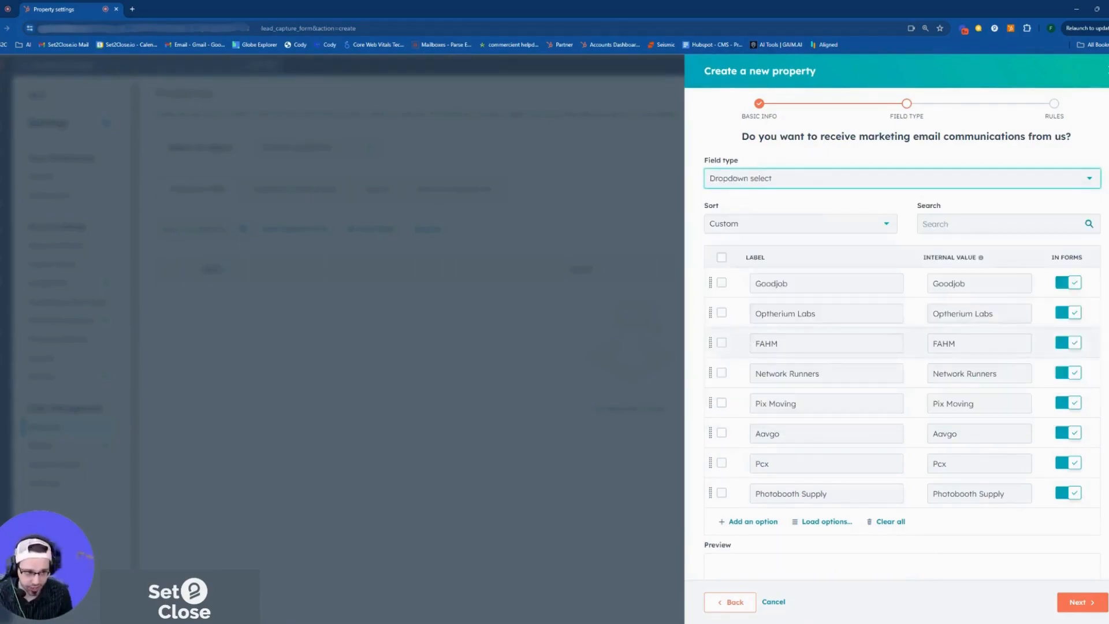
pyautogui.scroll(-1, 838, 436)
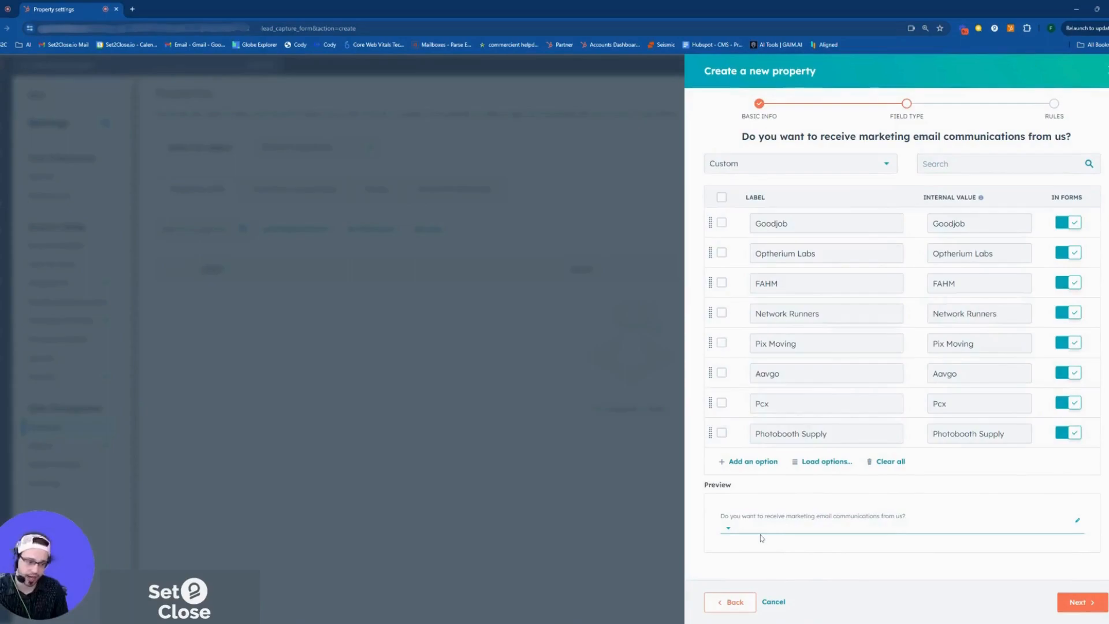
pyautogui.click(764, 528)
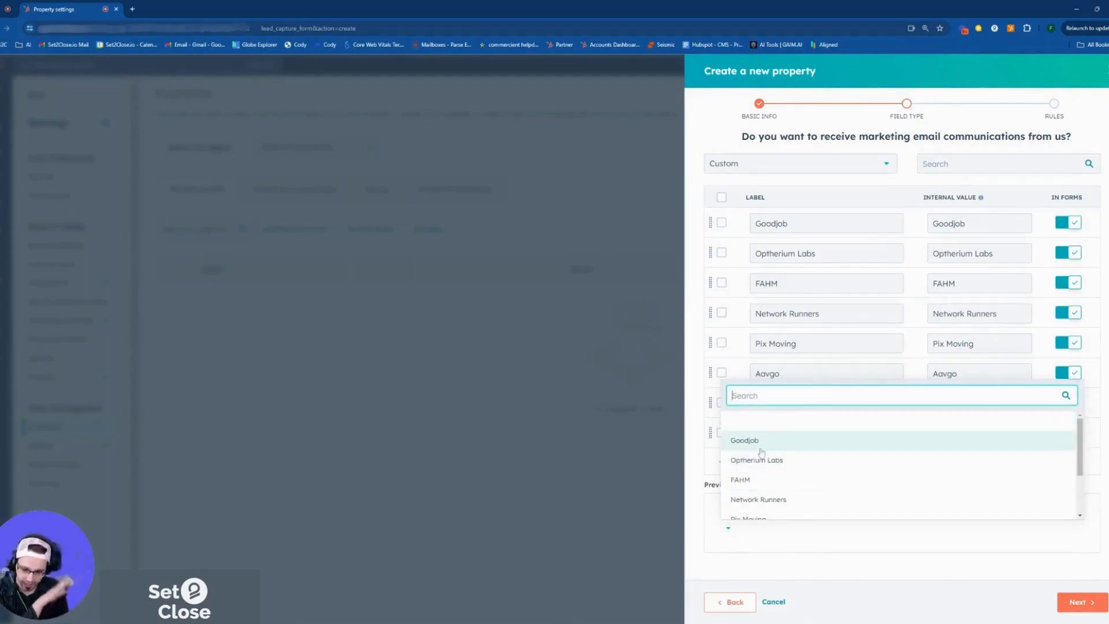
# Step: Review the list of company choices offered by the Dropdown select field in the preview
pyautogui.click(770, 559)
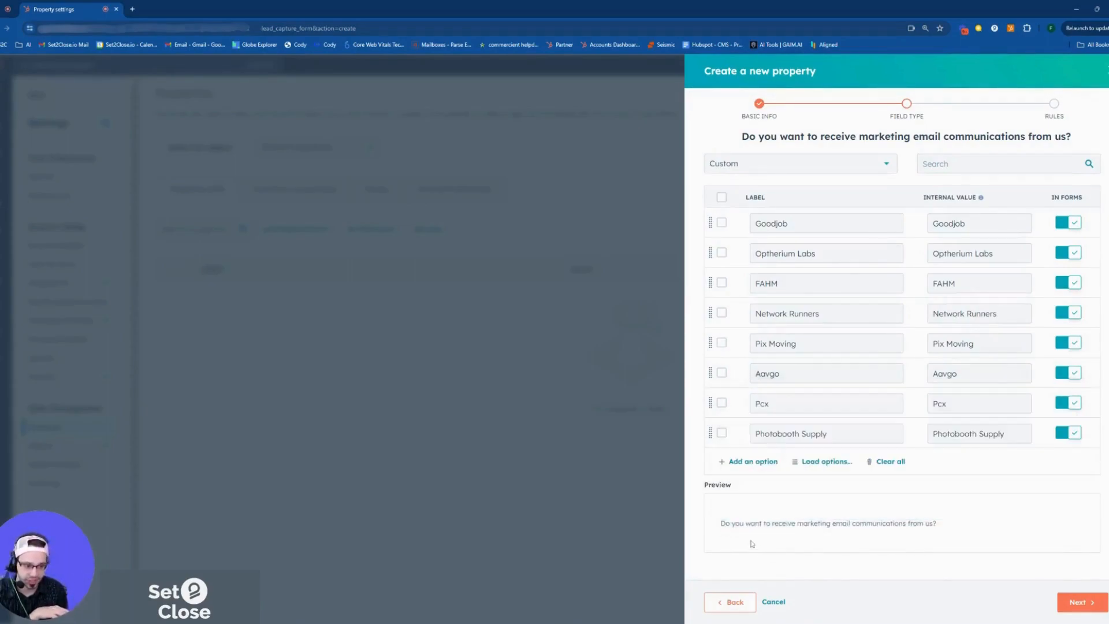
pyautogui.click(736, 534)
pyautogui.scroll(-3, 755, 450)
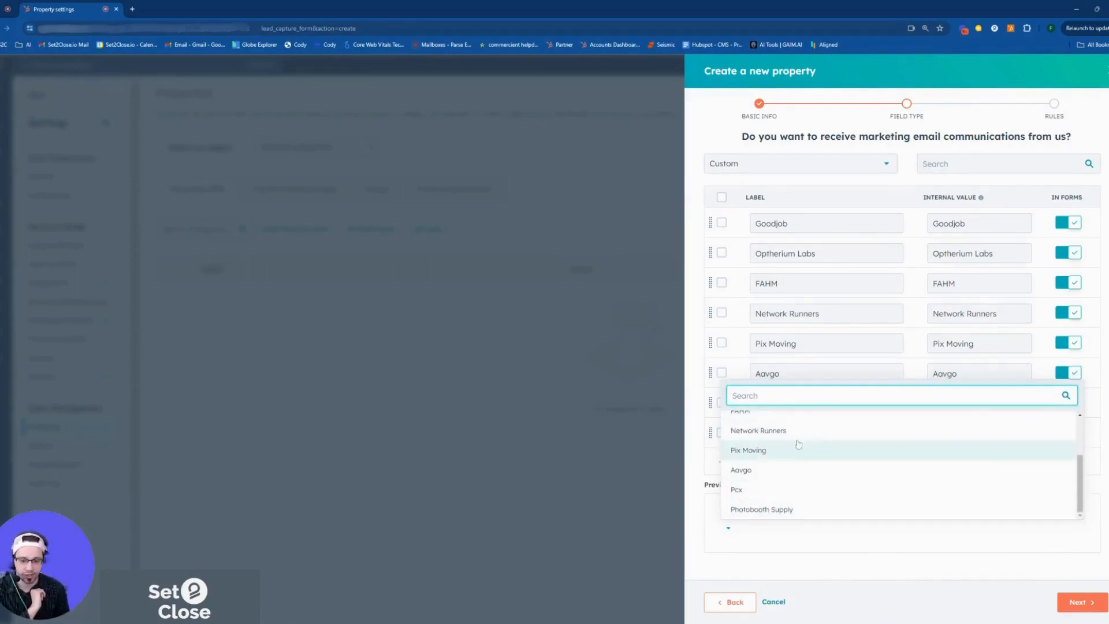
pyautogui.click(783, 561)
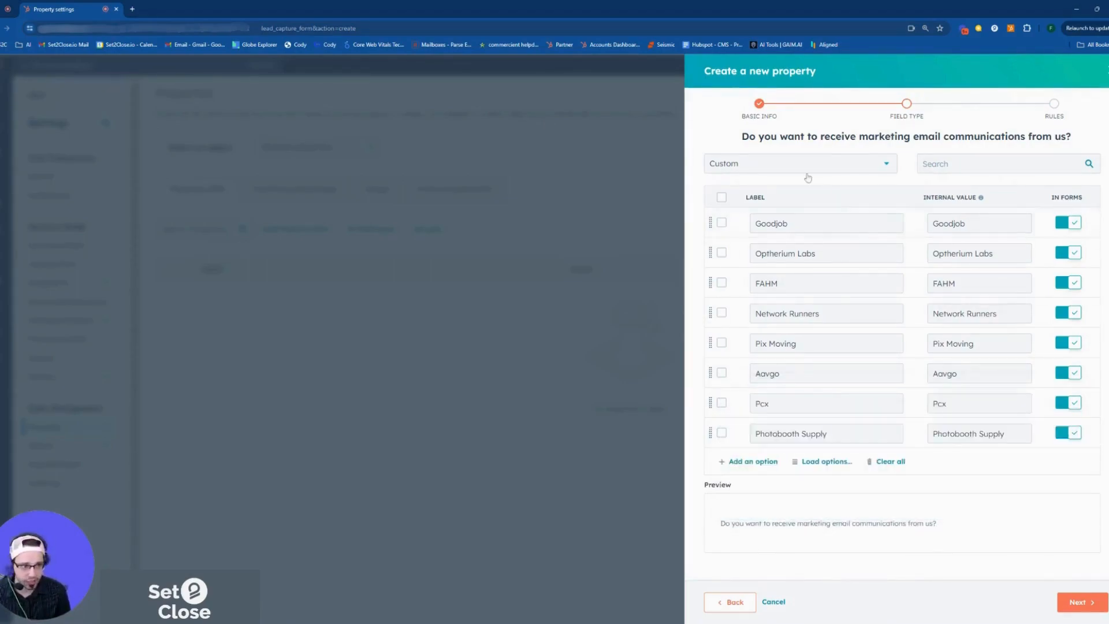
# Step: Change the property's field type to Radio select and look through its company choices in the preview
pyautogui.scroll(1, 845, 247)
pyautogui.click(832, 180)
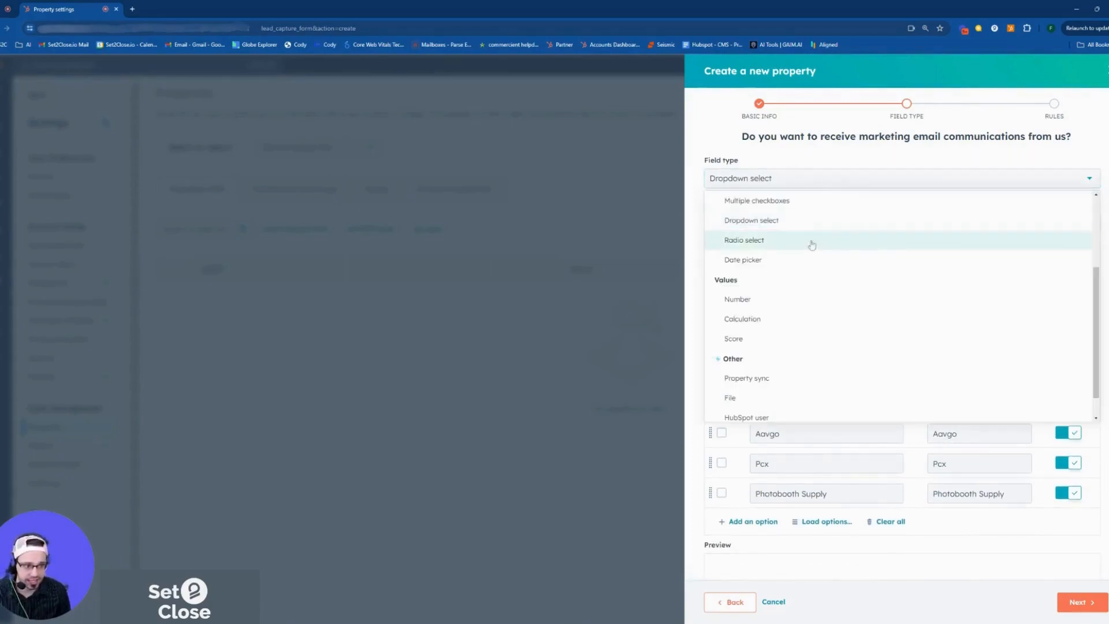
pyautogui.click(762, 241)
pyautogui.scroll(-1, 771, 376)
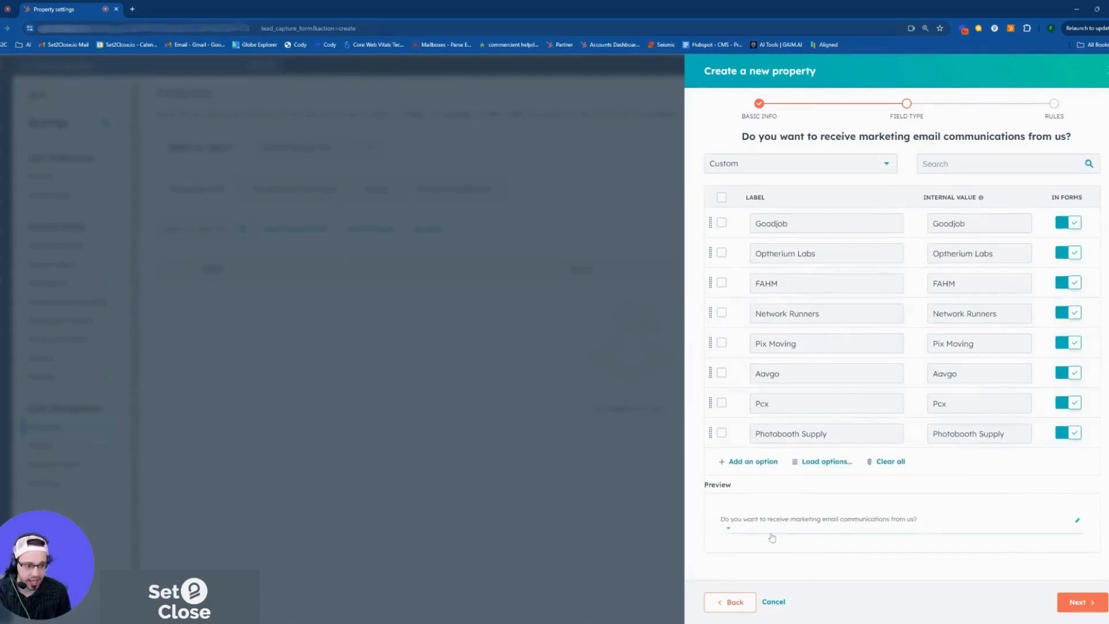
pyautogui.click(772, 532)
pyautogui.scroll(-2, 854, 490)
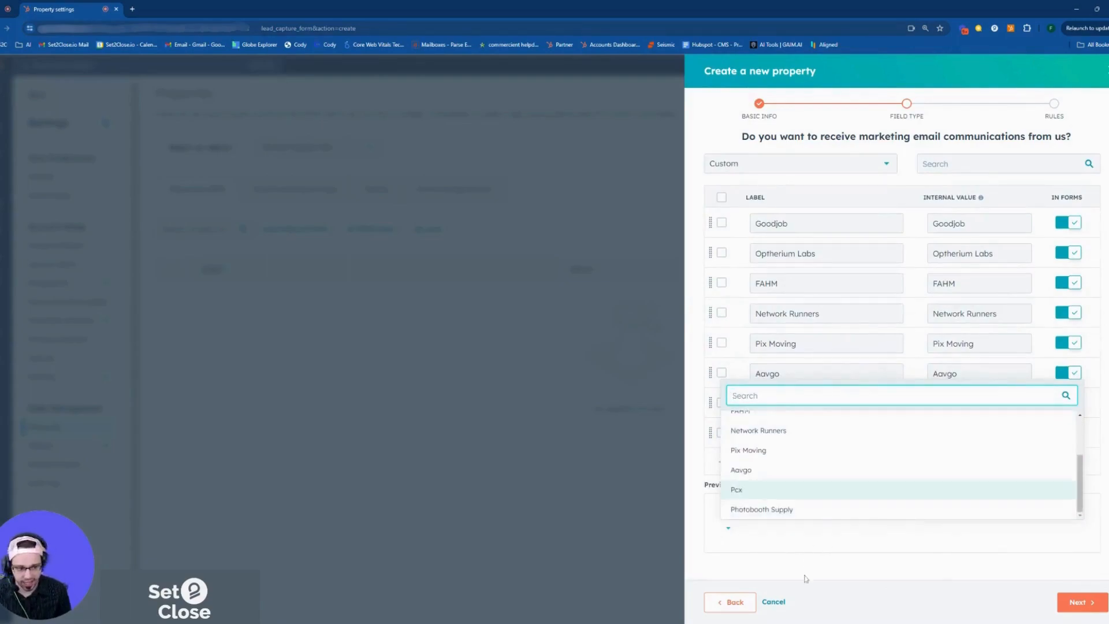
pyautogui.click(792, 574)
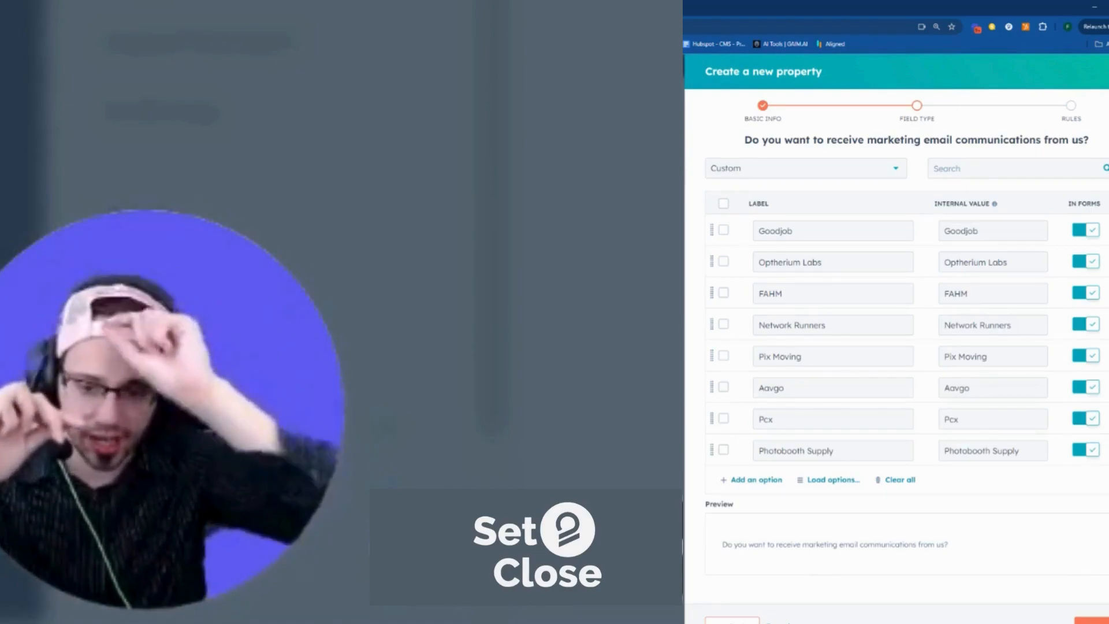
pyautogui.click(803, 559)
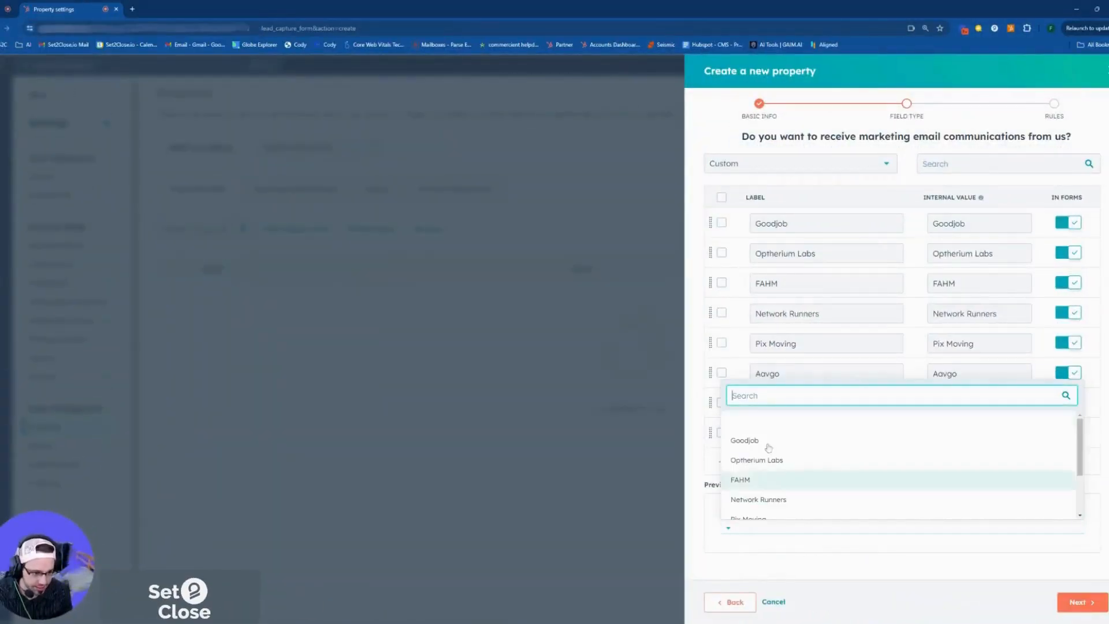
pyautogui.scroll(-3, 768, 462)
pyautogui.click(787, 576)
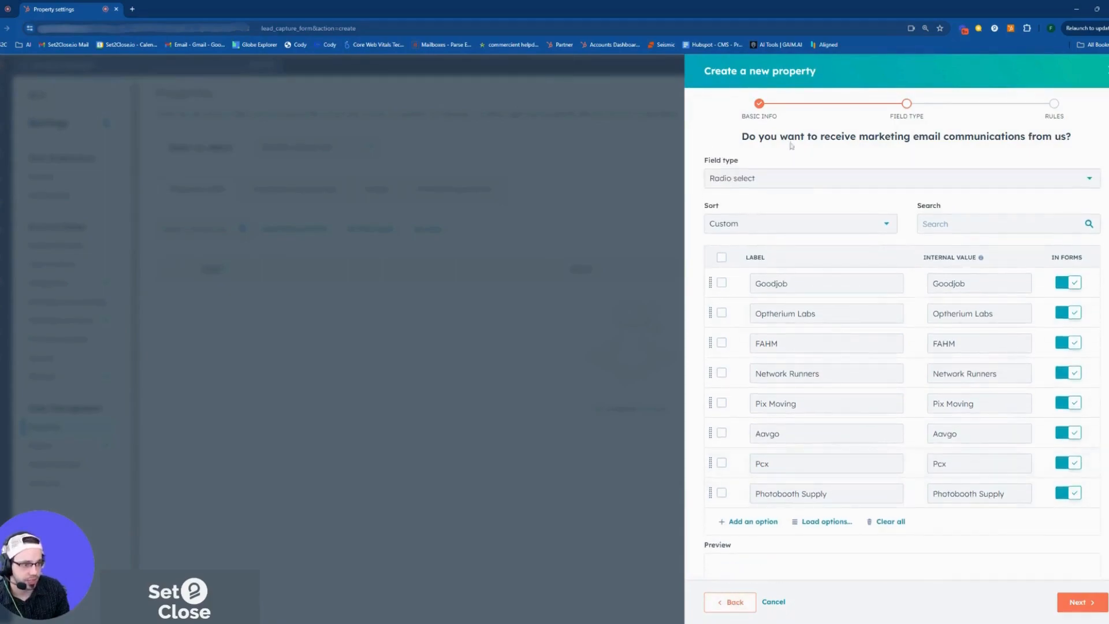
# Step: Change the field type to Date picker and test the preview by choosing the date 07/18/2024
pyautogui.click(786, 184)
pyautogui.scroll(2, 767, 238)
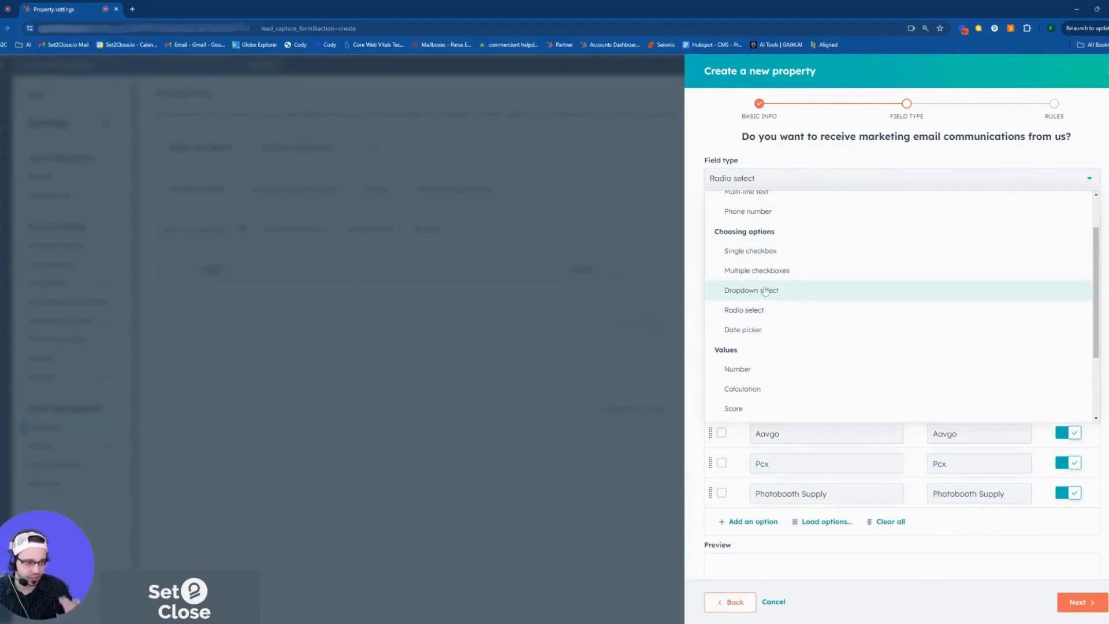
pyautogui.click(759, 329)
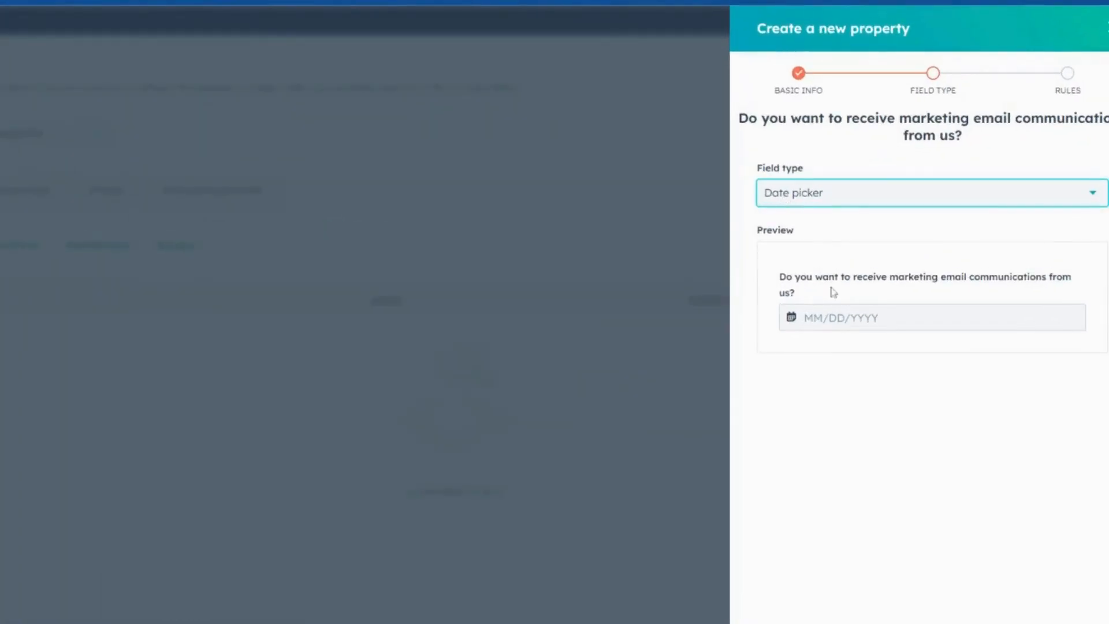
pyautogui.click(823, 321)
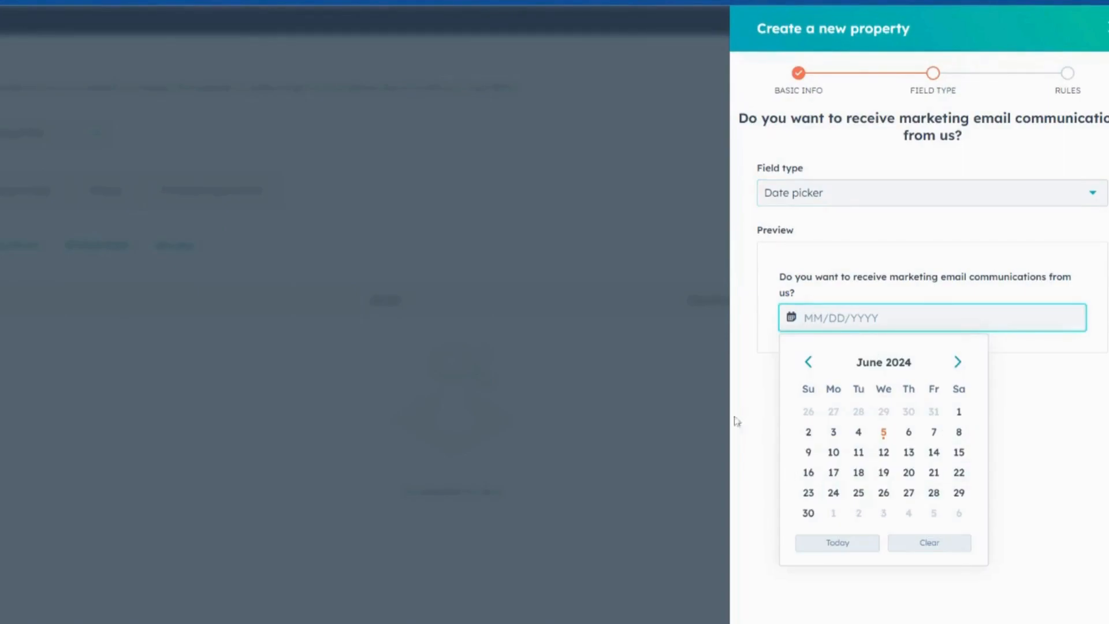
pyautogui.click(957, 362)
pyautogui.click(909, 453)
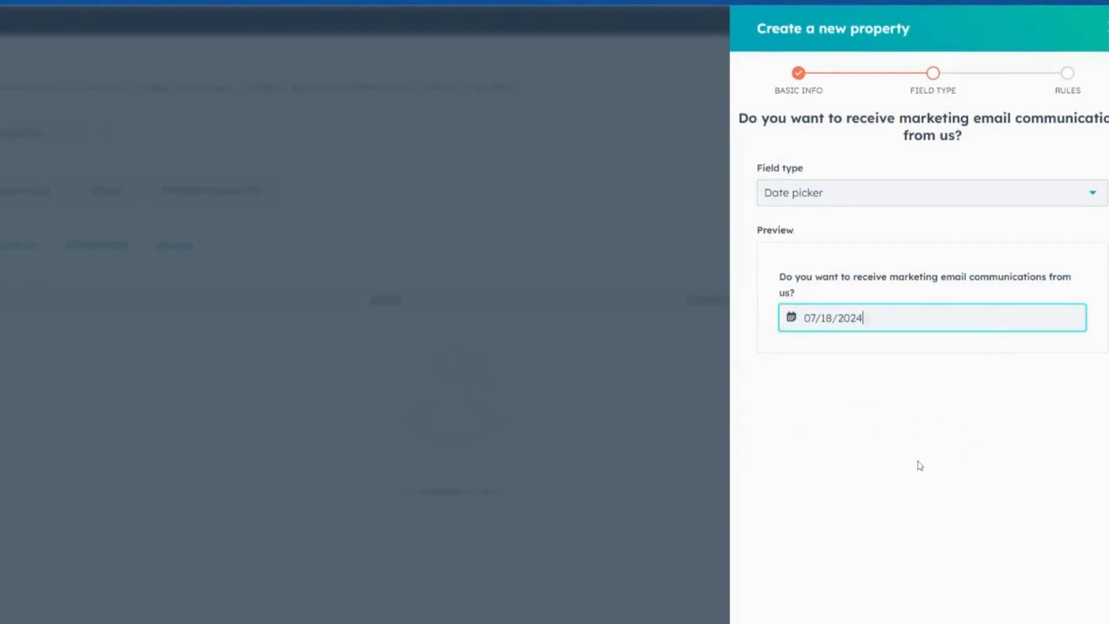
pyautogui.click(895, 458)
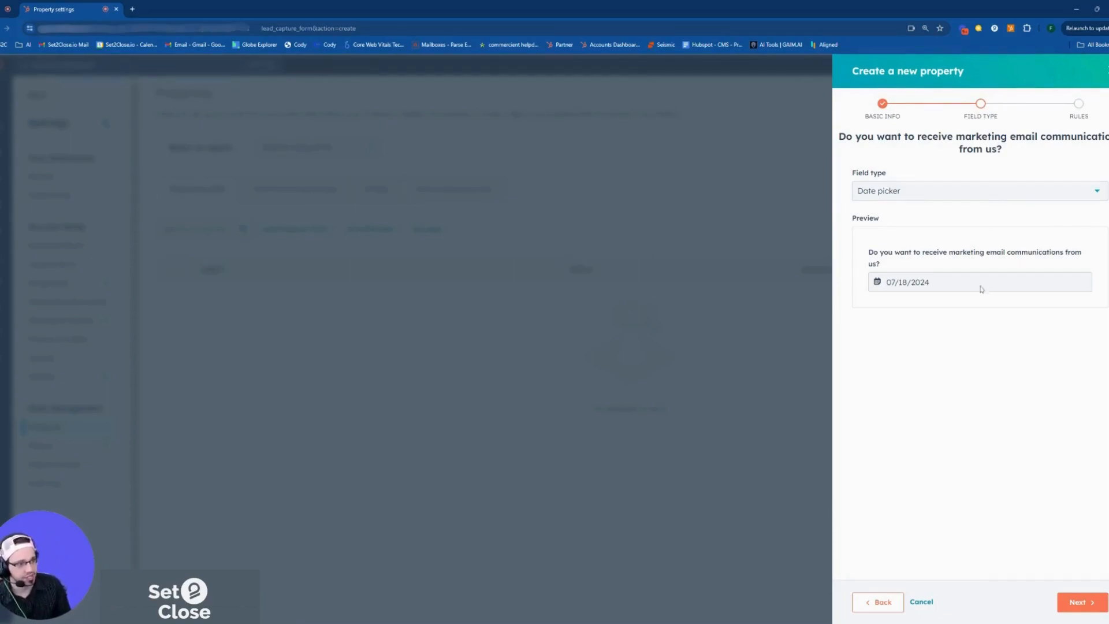
pyautogui.click(905, 195)
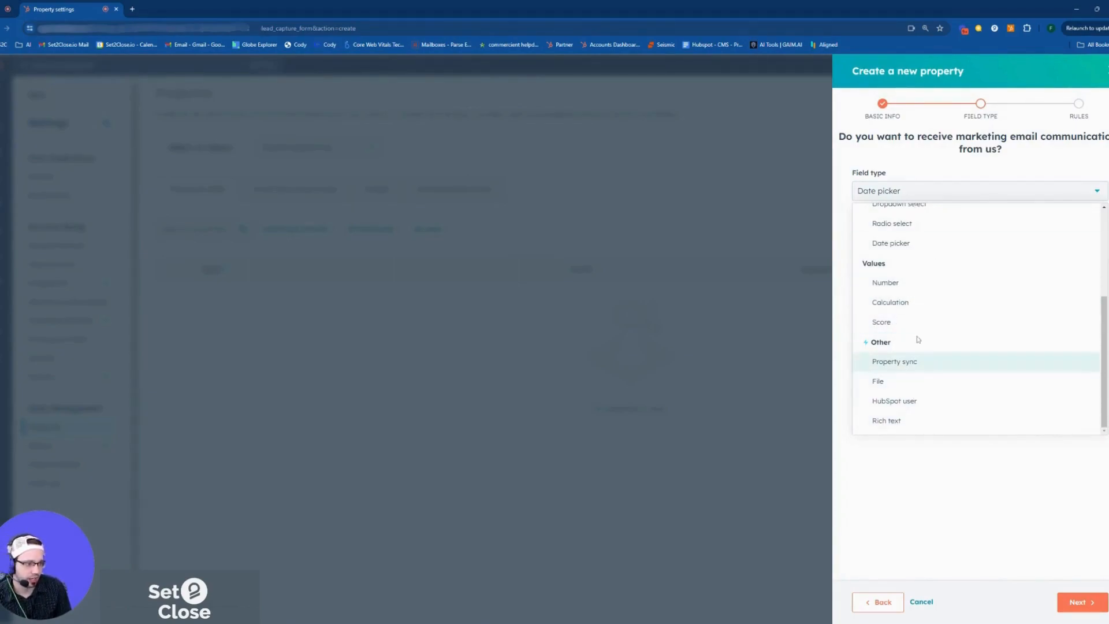
pyautogui.click(913, 285)
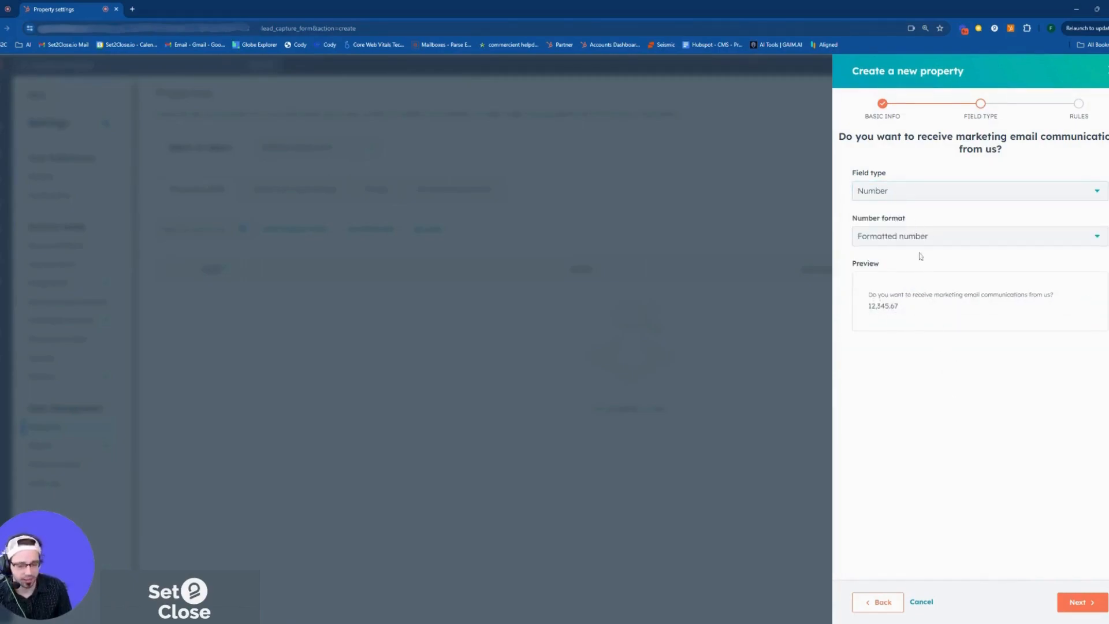
pyautogui.click(919, 306)
pyautogui.hotkey('ctrl', 'a')
pyautogui.press('BackSpace')
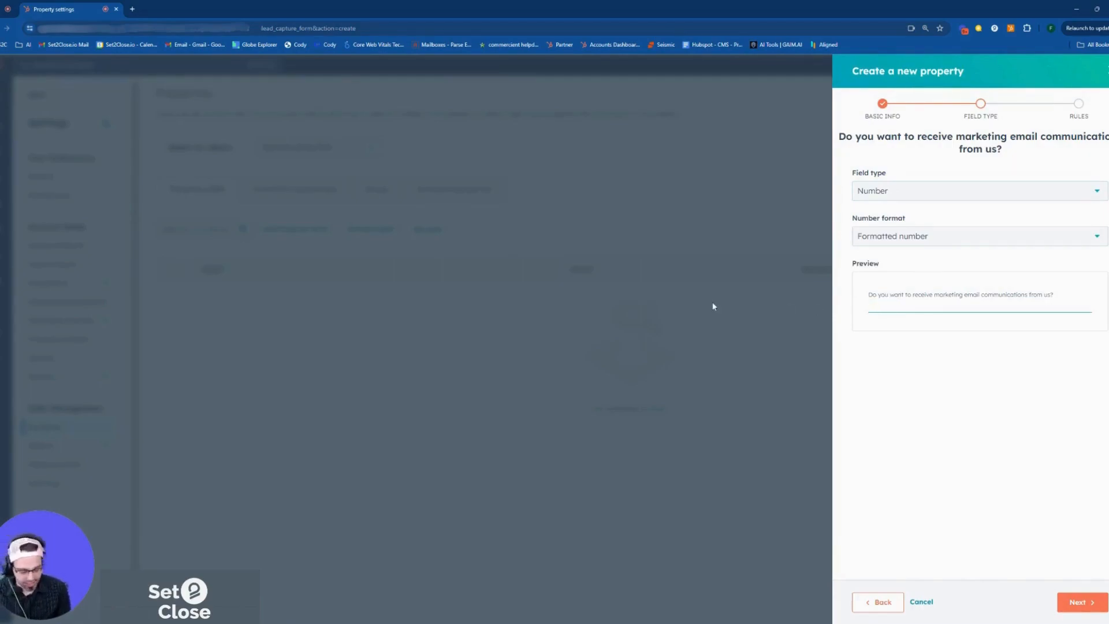
pyautogui.write('1515151515')
pyautogui.write('hgghdghgh')
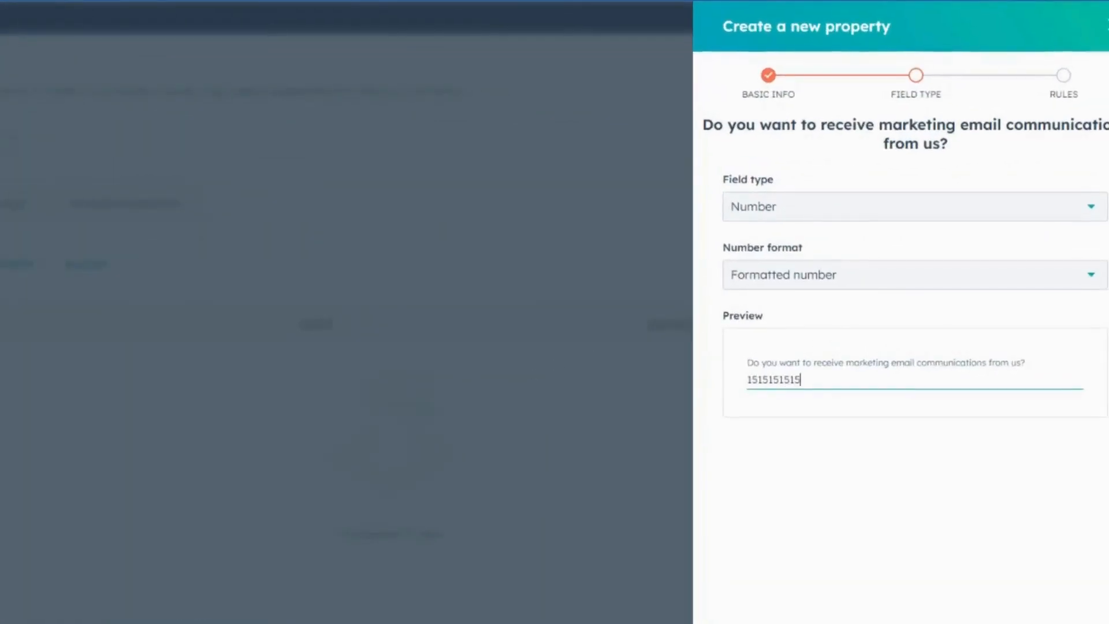
pyautogui.click(902, 479)
pyautogui.click(858, 381)
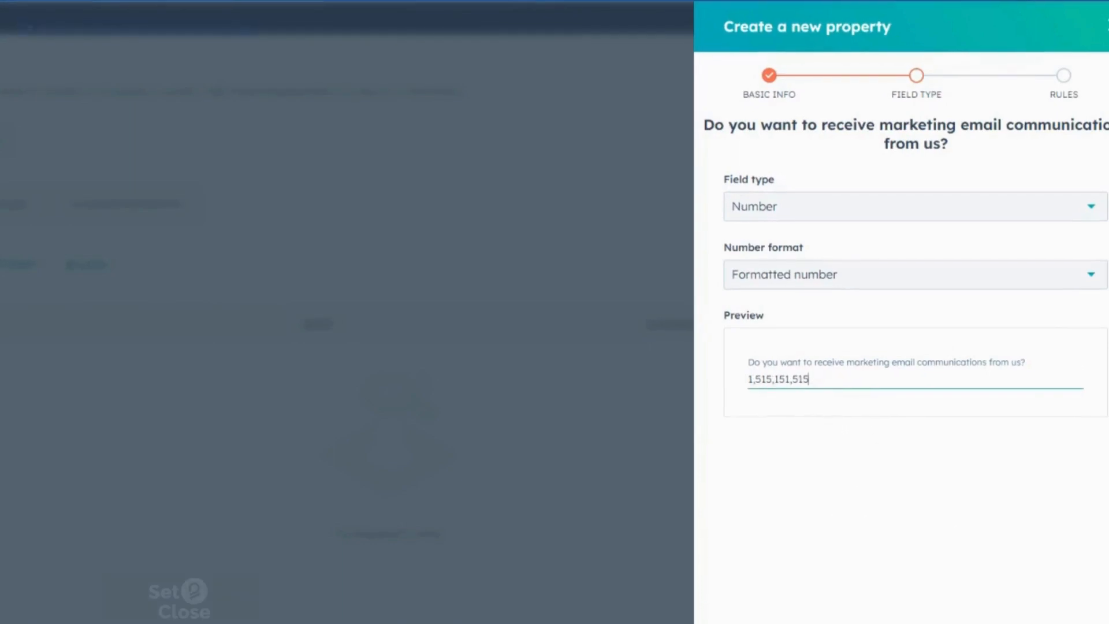
pyautogui.moveTo(809, 380); pyautogui.dragTo(715, 371)
pyautogui.click(826, 283)
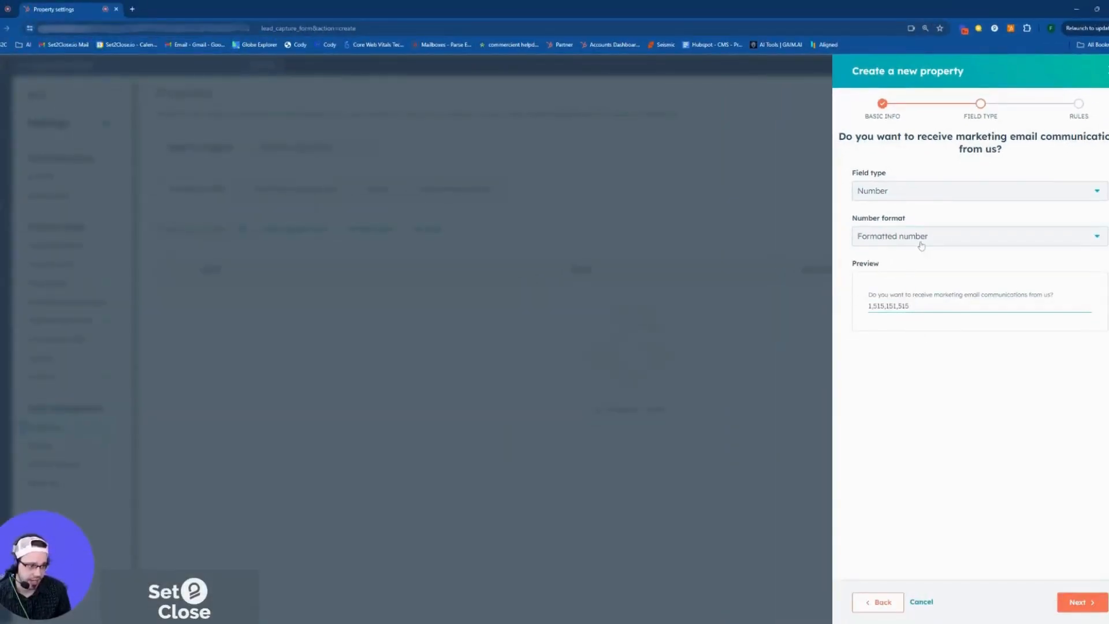
# Step: Change the number format to Percentage and test the preview with the value .5
pyautogui.click(921, 246)
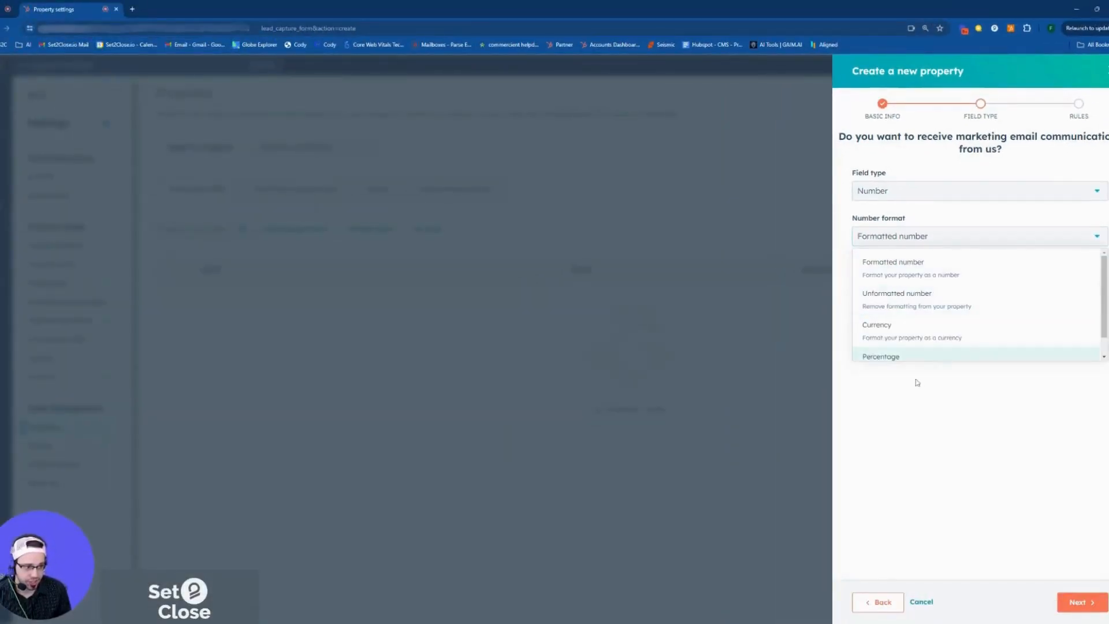
pyautogui.scroll(-2, 935, 321)
pyautogui.click(924, 350)
pyautogui.click(913, 316)
pyautogui.moveTo(910, 306); pyautogui.dragTo(718, 329)
pyautogui.press('BackSpace')
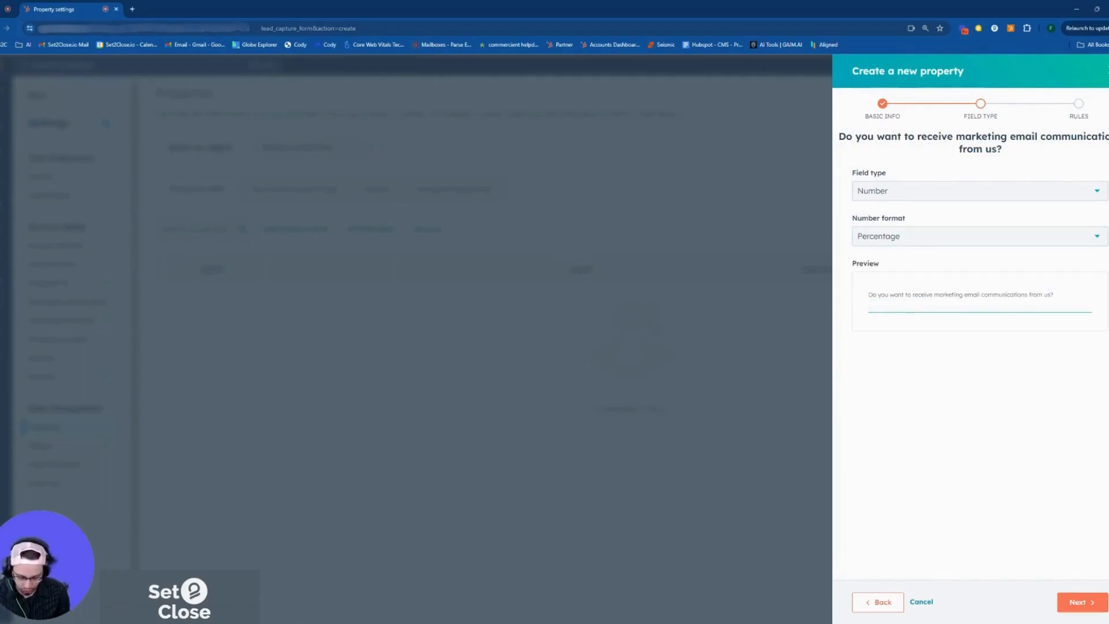
pyautogui.write('.5')
pyautogui.click(904, 374)
# Step: Replace the value in the percentage preview with 100
pyautogui.click(895, 315)
pyautogui.moveTo(883, 306); pyautogui.dragTo(838, 297)
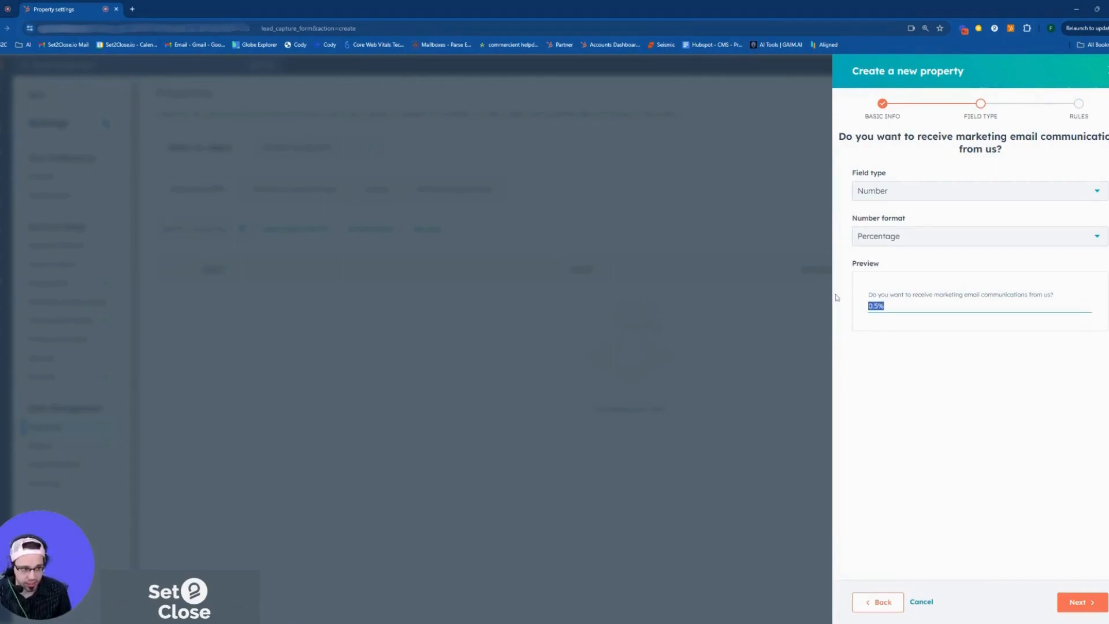
pyautogui.press('BackSpace')
pyautogui.write('100')
pyautogui.click(879, 356)
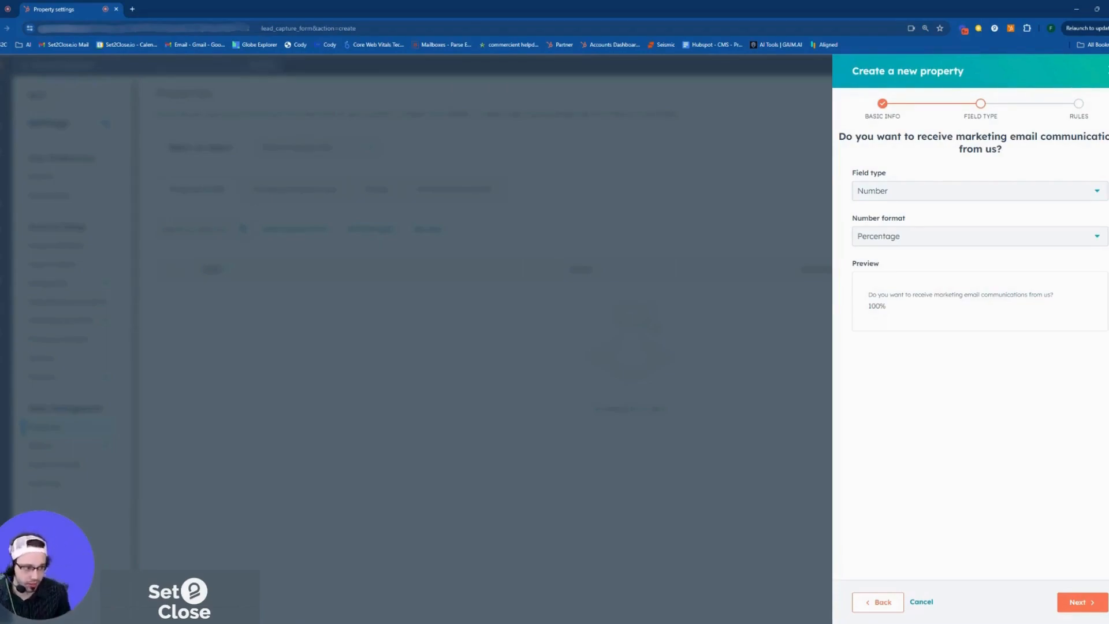
# Step: Test the percentage preview with the value 1 and clear the preview field
pyautogui.moveTo(899, 307); pyautogui.dragTo(816, 303)
pyautogui.press('BackSpace')
pyautogui.write('1')
pyautogui.click(919, 379)
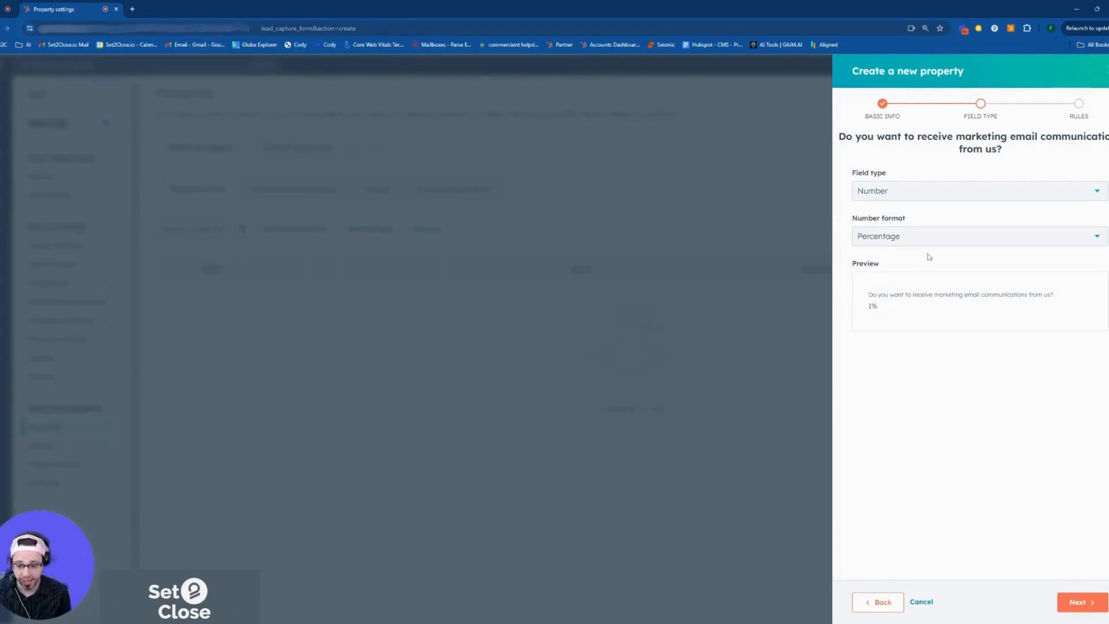
pyautogui.moveTo(918, 292); pyautogui.dragTo(823, 302)
pyautogui.press('BackSpace')
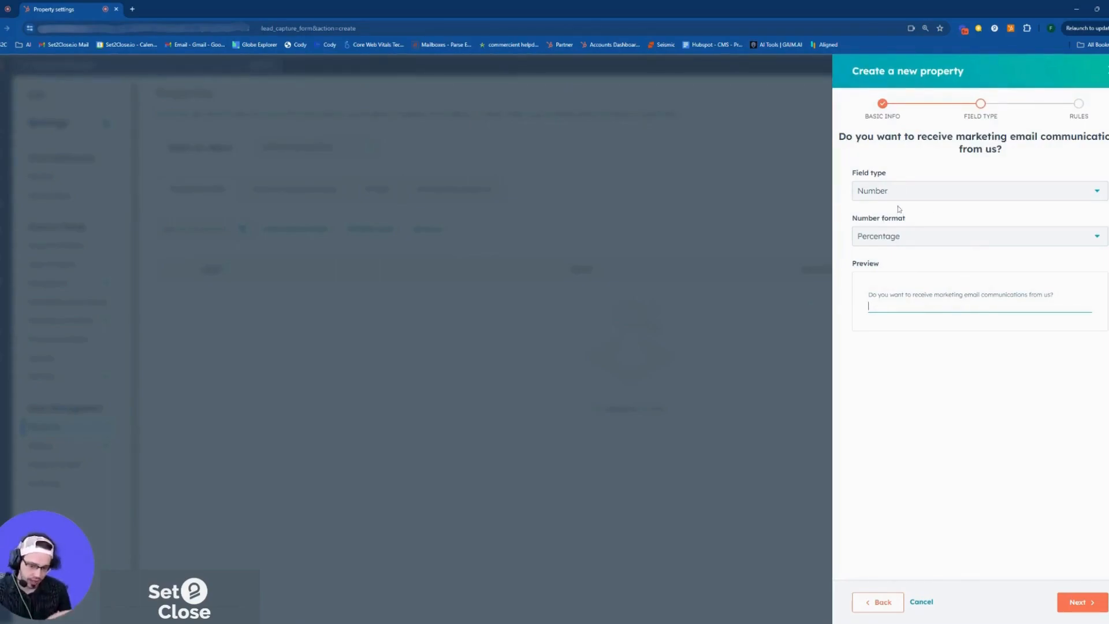
pyautogui.click(953, 389)
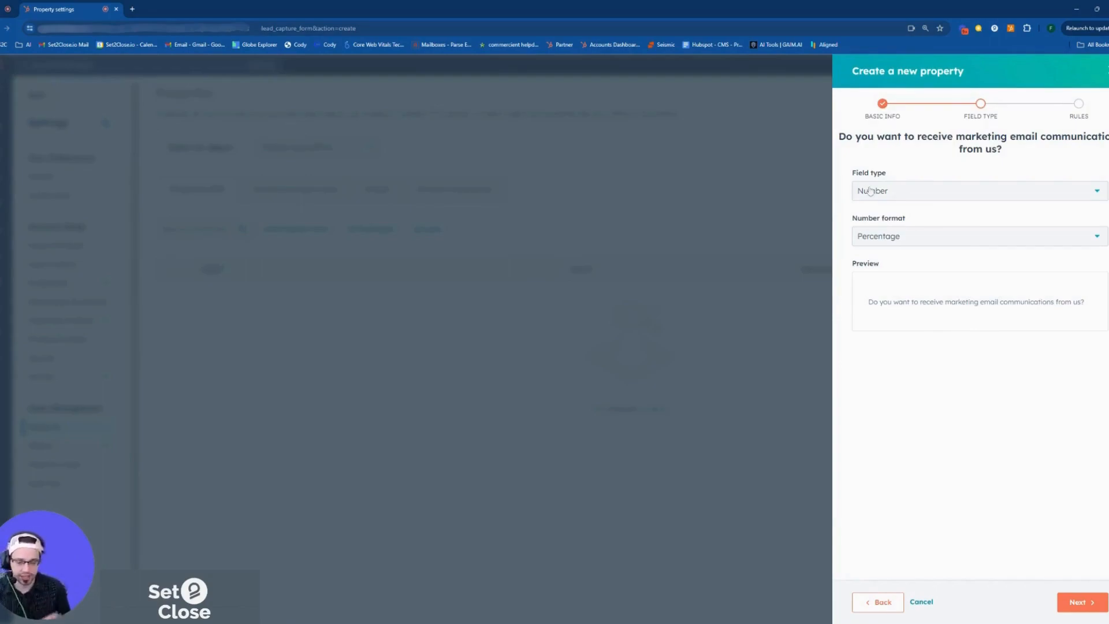
# Step: Change the number format to Currency and test the preview with an amount of 1,000
pyautogui.click(924, 242)
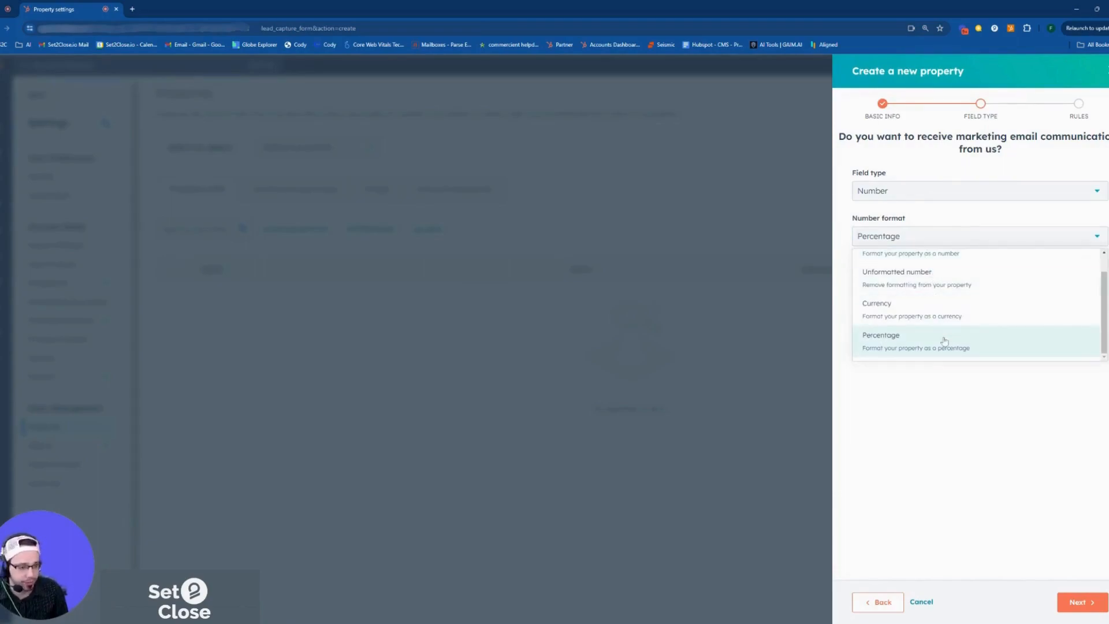
pyautogui.click(901, 309)
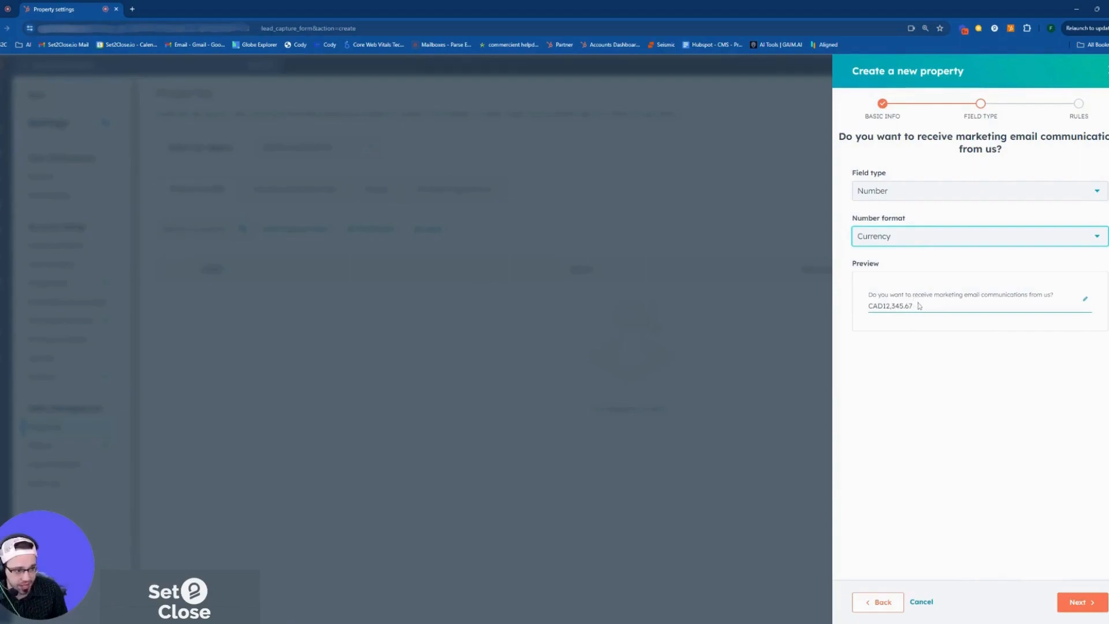
pyautogui.moveTo(912, 306); pyautogui.dragTo(762, 305)
pyautogui.write('1,0')
pyautogui.write('000')
pyautogui.click(1029, 374)
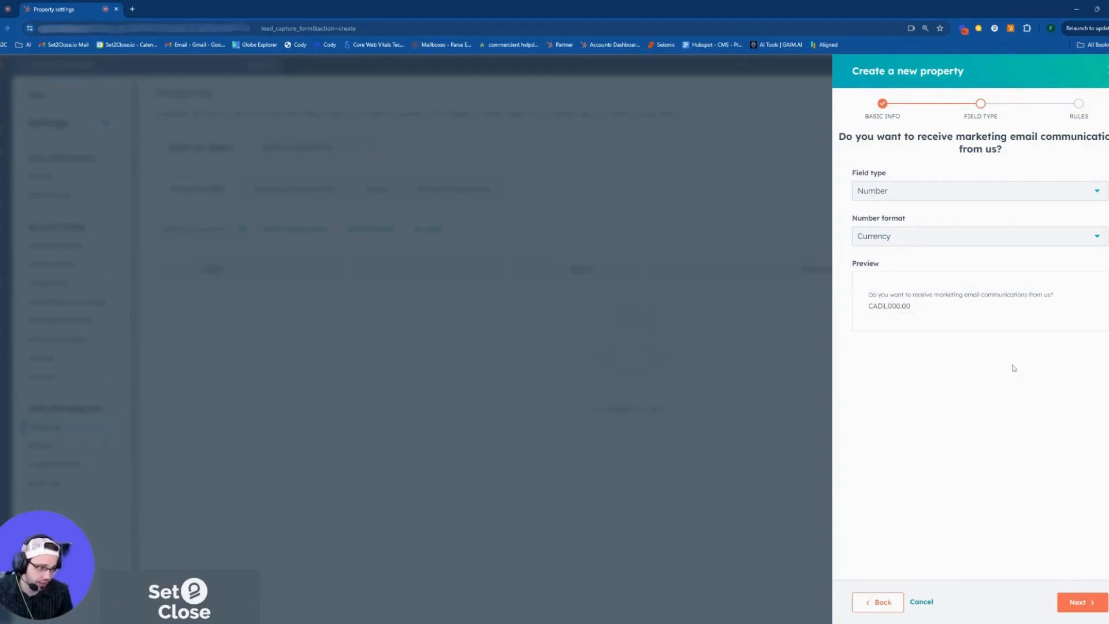
# Step: Inspect how the amount is written in the currency preview, focusing on the currency code and the first digit
pyautogui.click(918, 311)
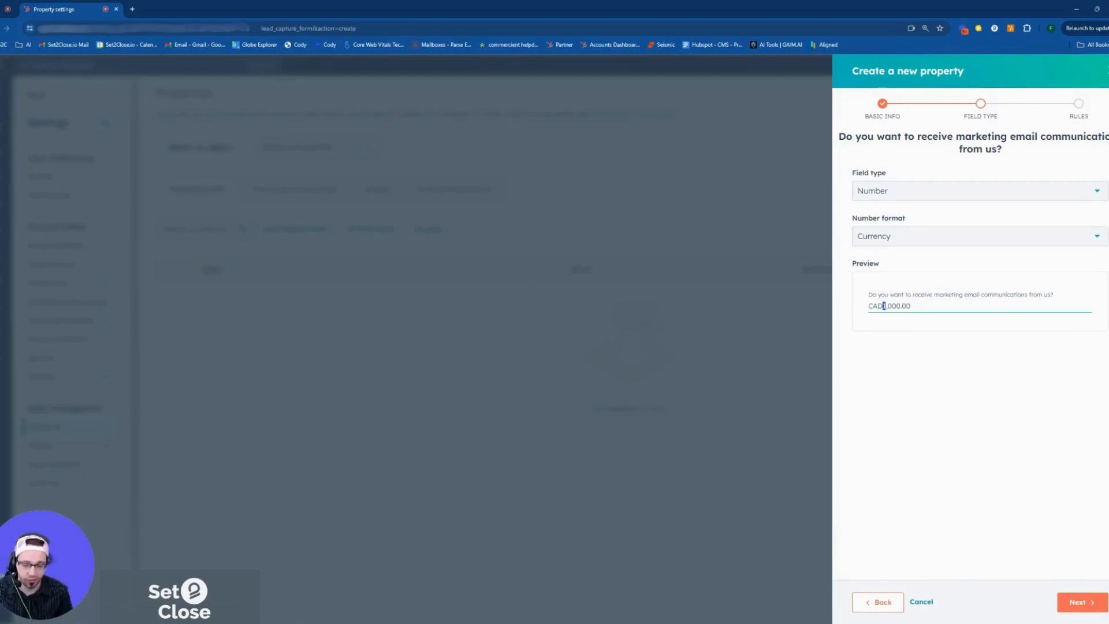
pyautogui.click(953, 437)
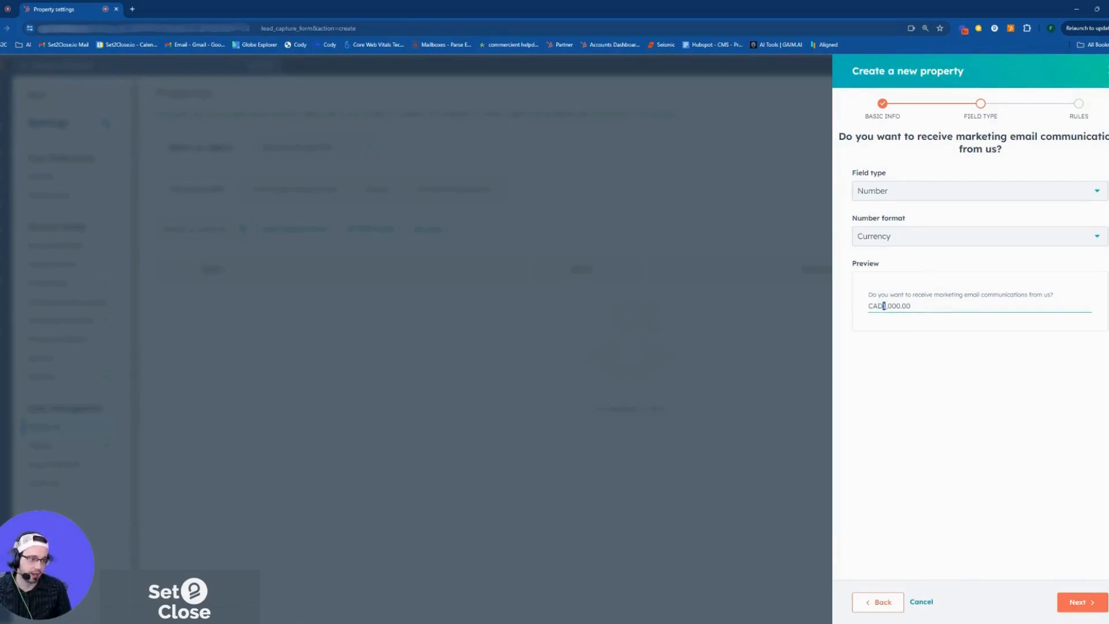
pyautogui.click(886, 306)
pyautogui.moveTo(888, 306); pyautogui.dragTo(883, 306)
pyautogui.click(888, 306)
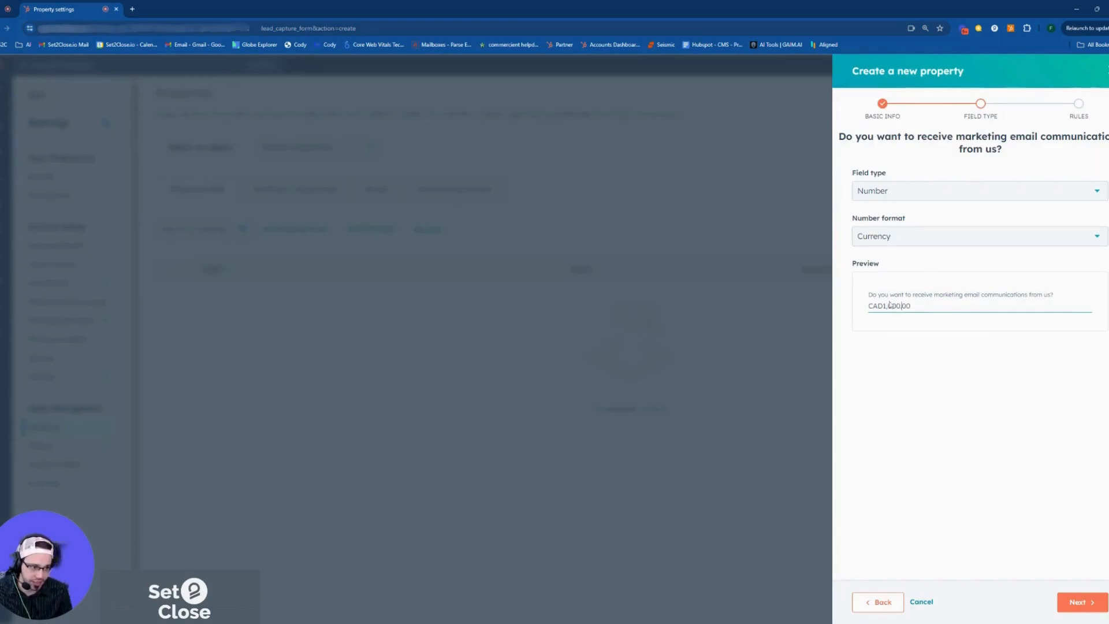
# Step: Set the number format to Unformatted number
pyautogui.click(893, 242)
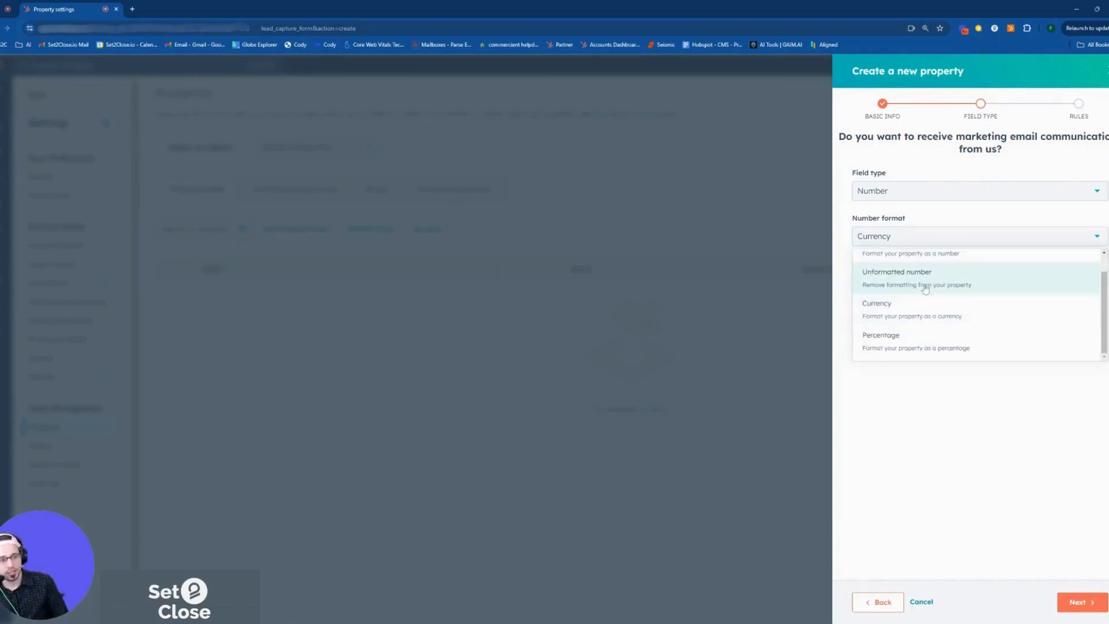
pyautogui.scroll(1, 920, 319)
pyautogui.click(920, 316)
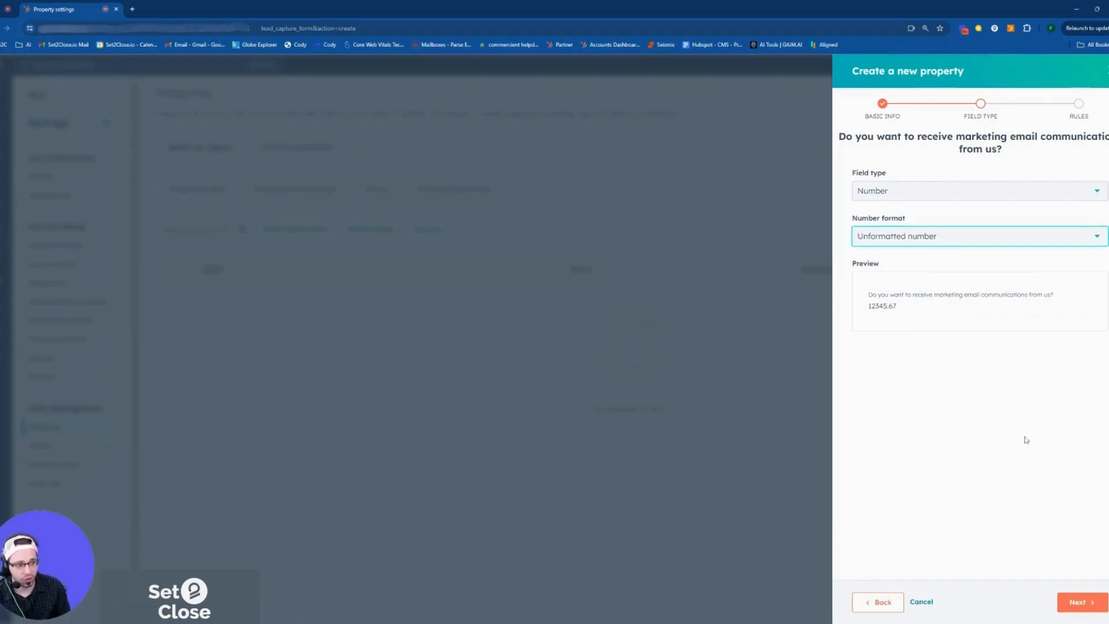
pyautogui.write('1515151515')
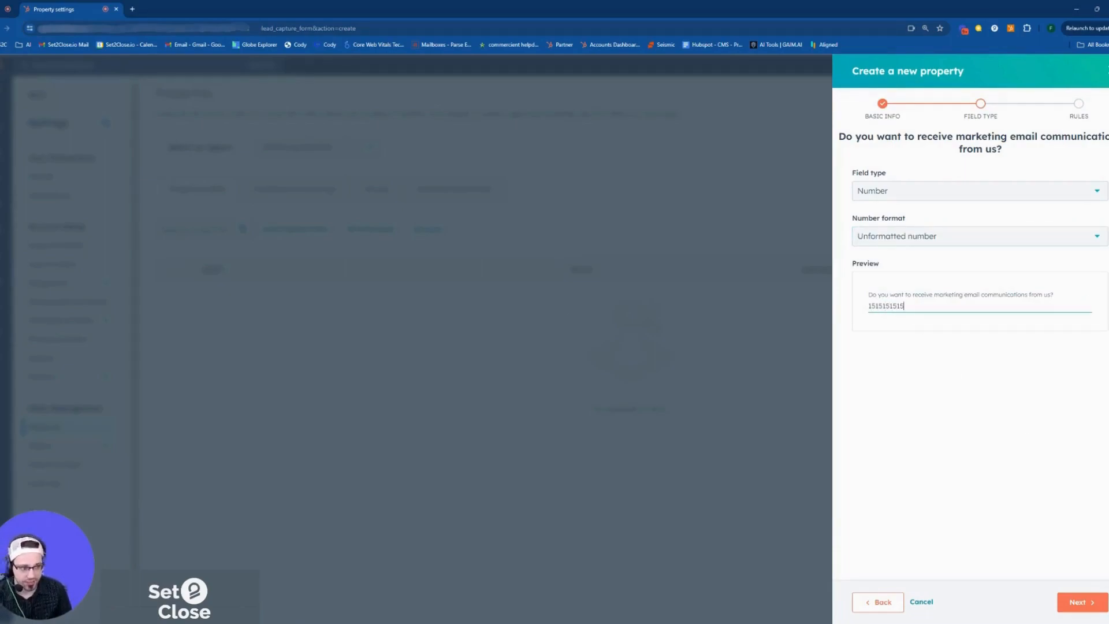
# Step: Change the number format to Formatted number and test the preview with the value 121212121
pyautogui.click(908, 238)
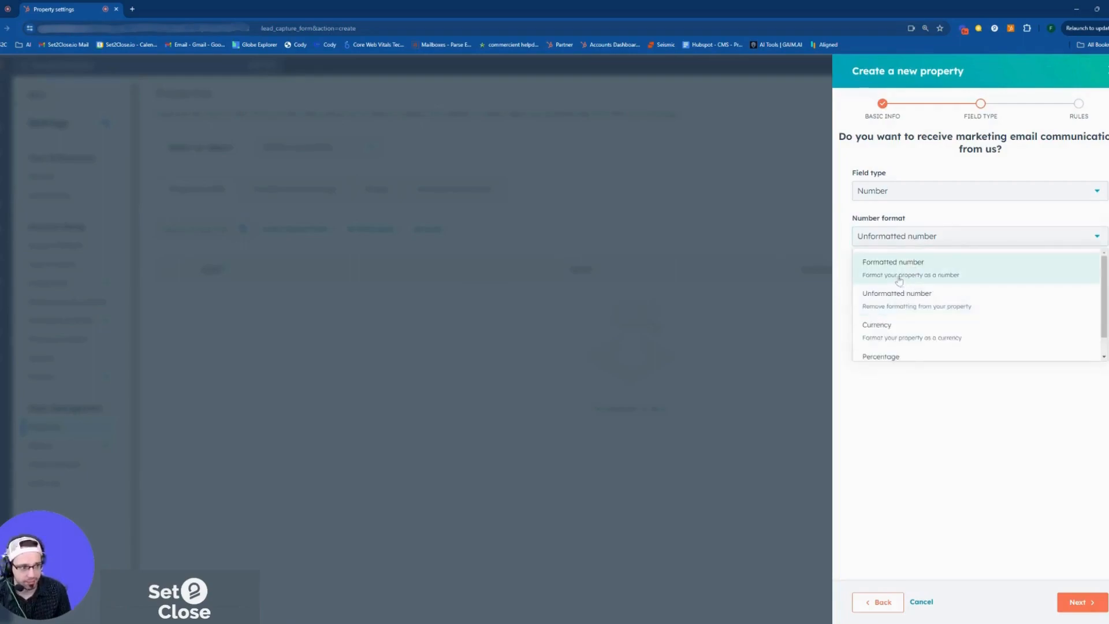
pyautogui.click(898, 279)
pyautogui.click(902, 319)
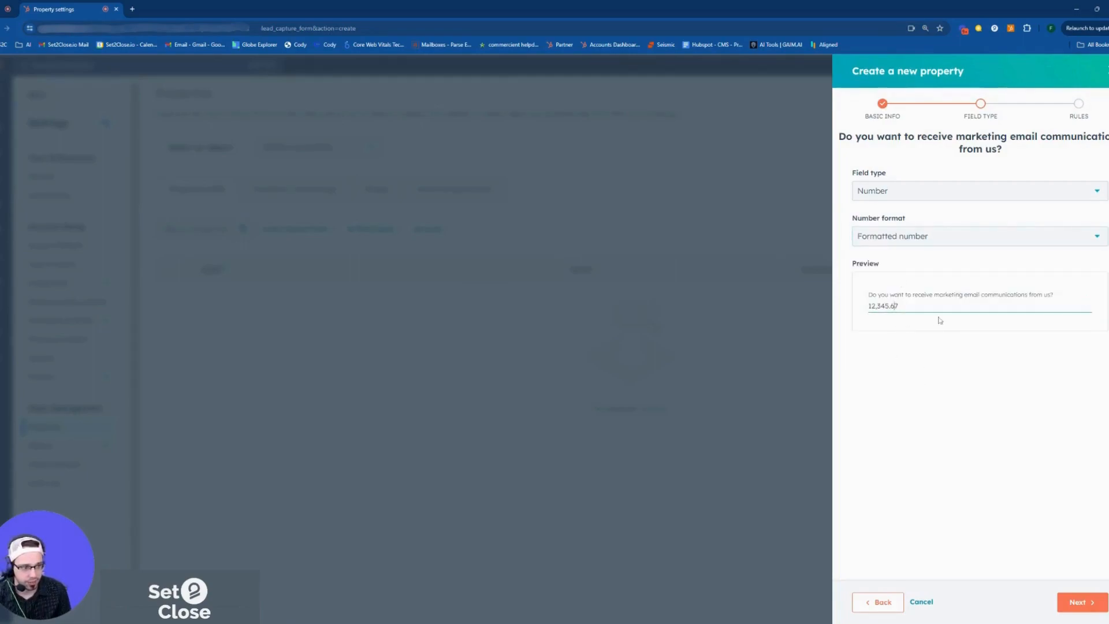
pyautogui.hotkey('ctrl', 'a')
pyautogui.write('121212121')
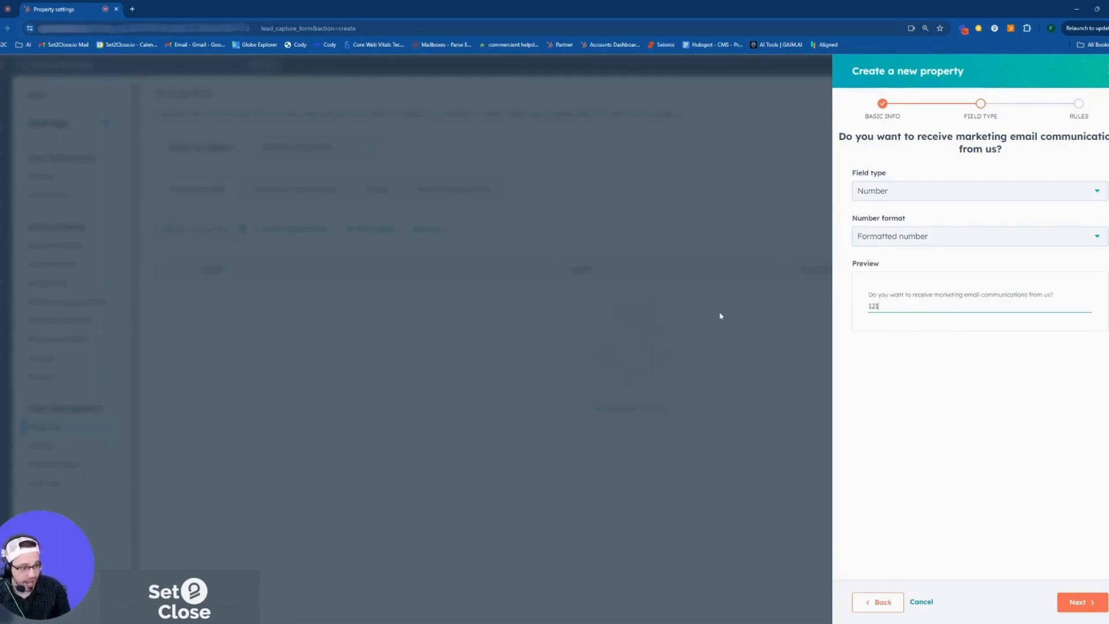
pyautogui.click(1097, 466)
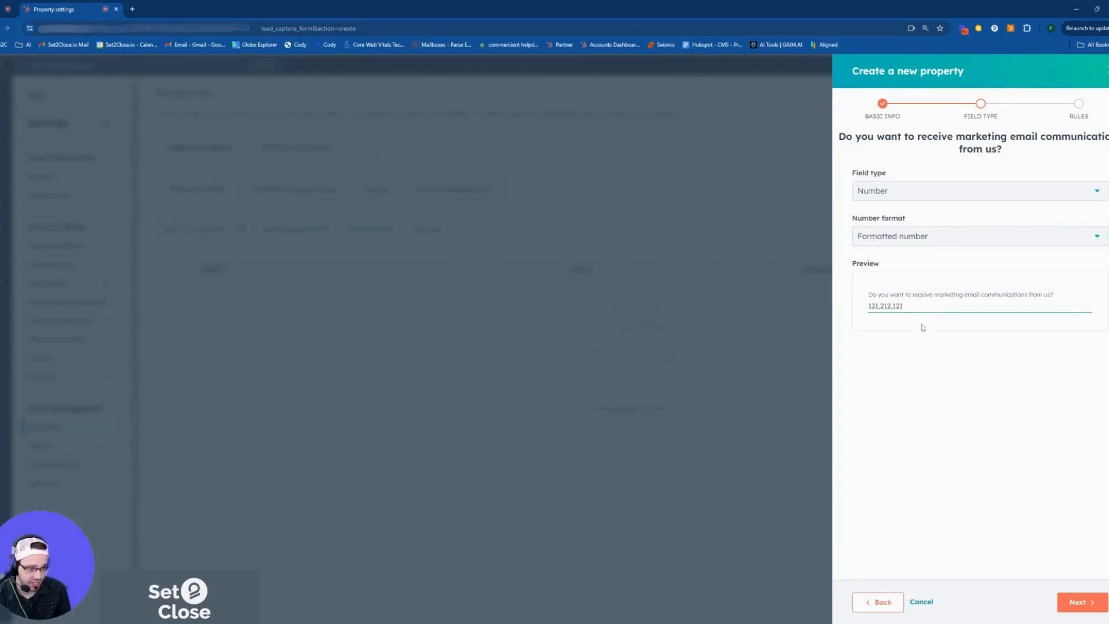
# Step: Examine the digit grouping in the formatted number preview and go back to the property's previous setup stage
pyautogui.moveTo(878, 306); pyautogui.dragTo(895, 307)
pyautogui.click(908, 307)
pyautogui.click(990, 422)
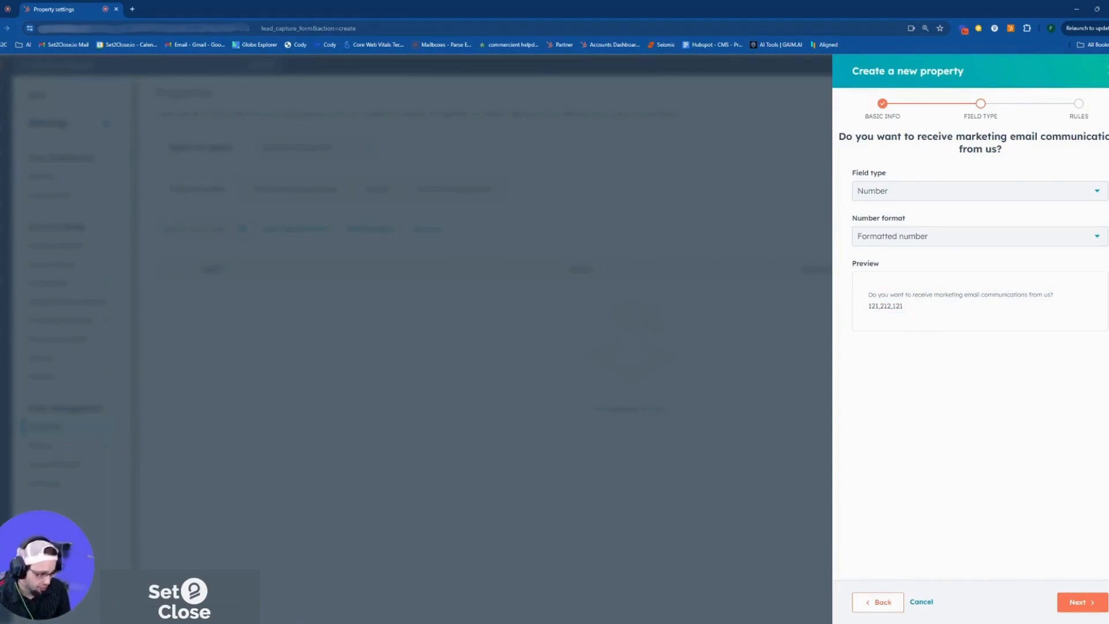
pyautogui.click(889, 603)
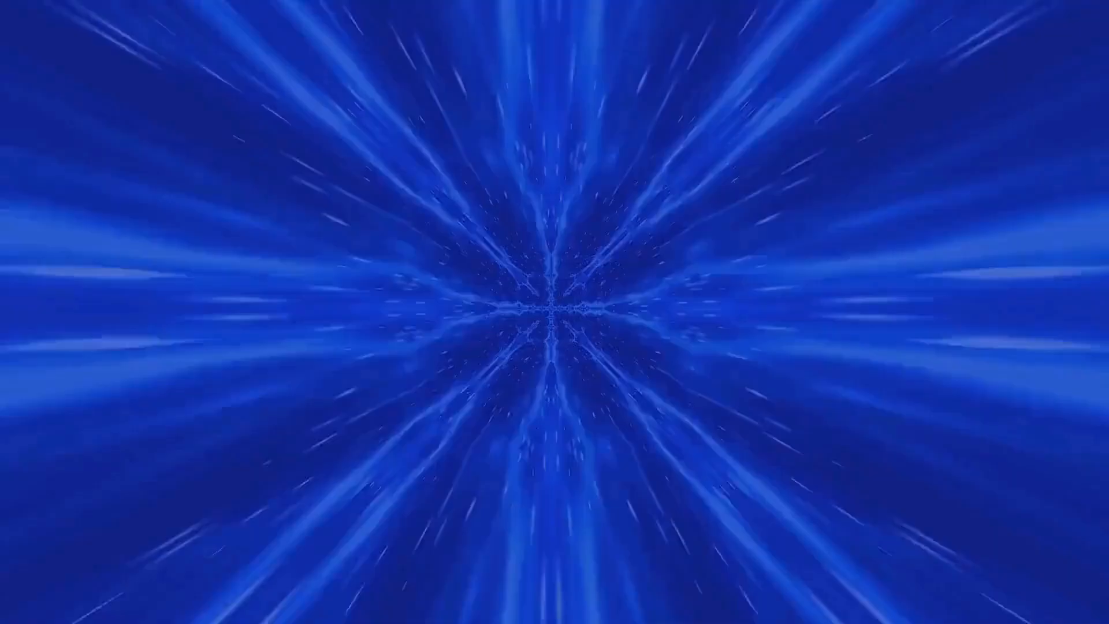